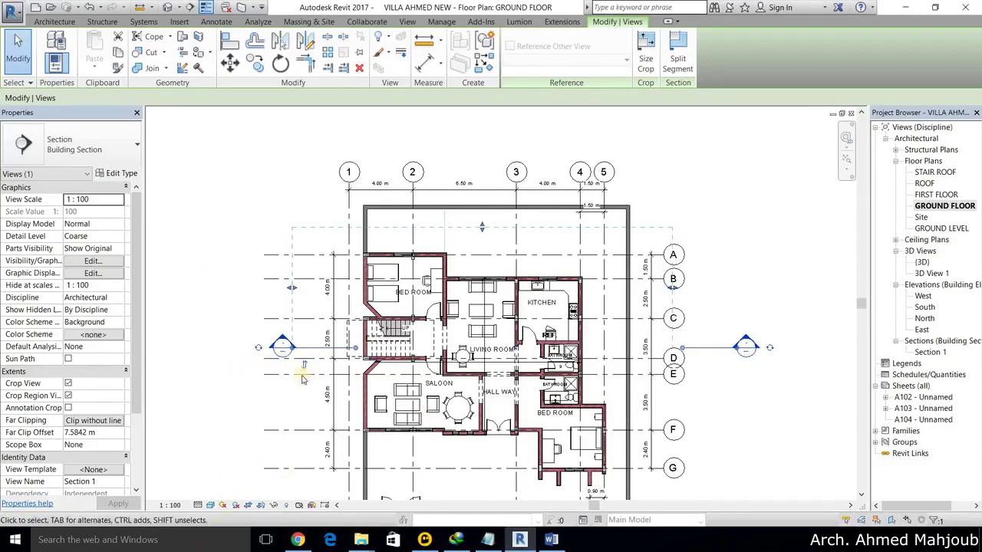
Step: Delete the existing Section 1 line and its view, confirming the warning and dismissing the save reminder
key("Delete")
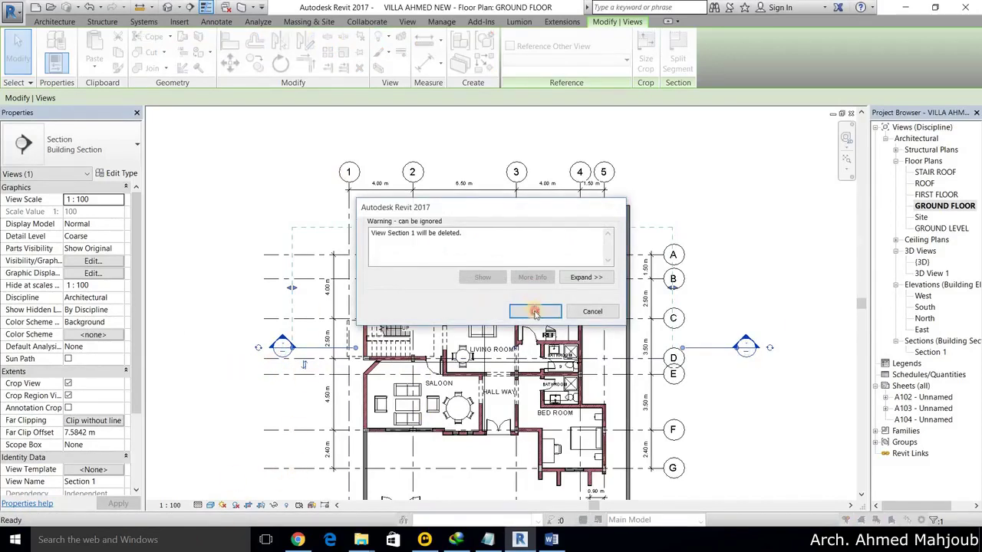
left_click(534, 313)
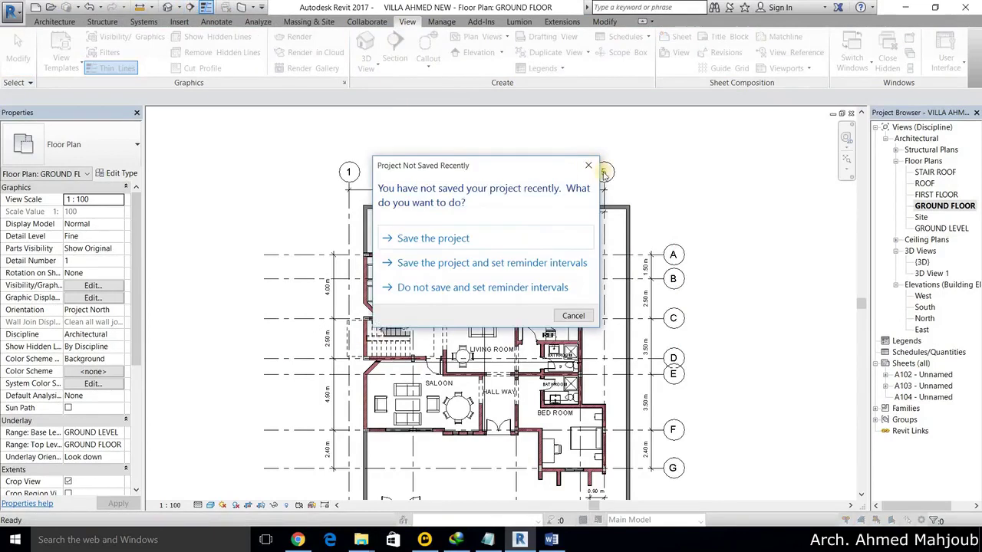
key("Escape")
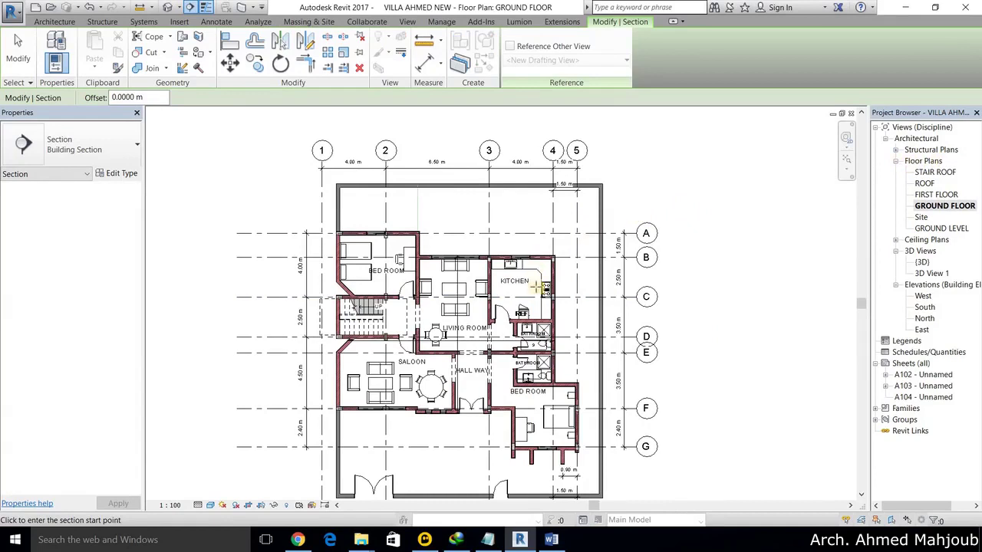
Step: Draw a horizontal section line from just left of the stair east past grid D
scroll(534, 333, "up", 2)
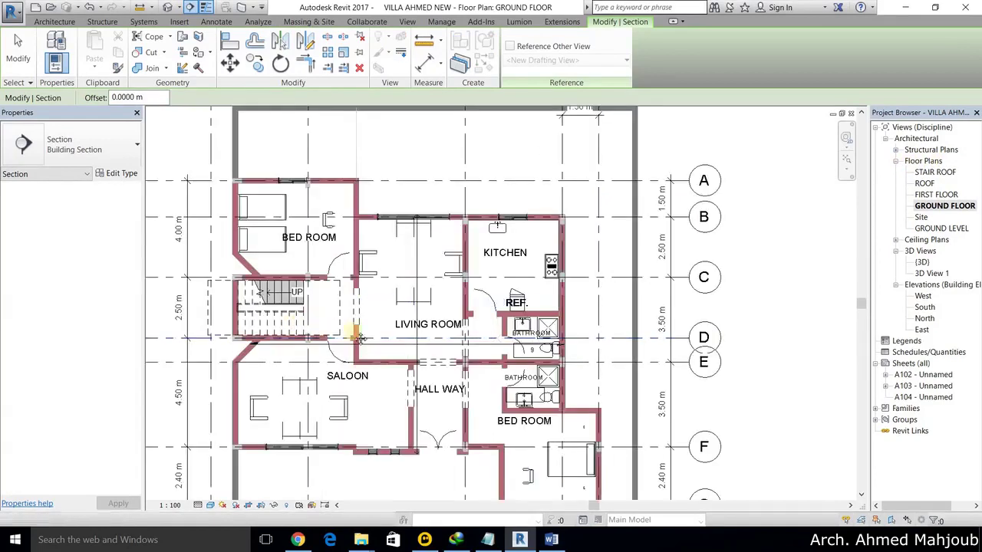
middle_click_drag(419, 335, 532, 342)
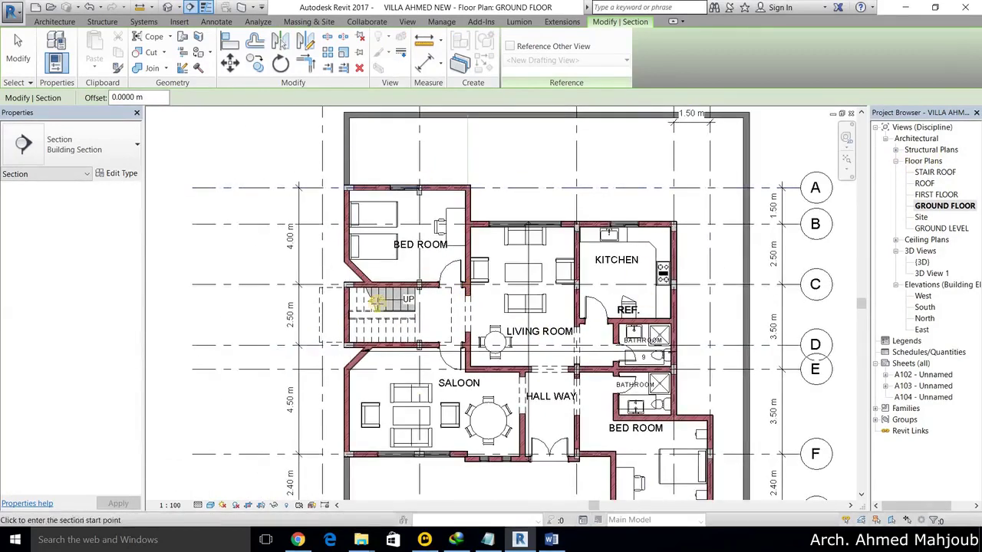
middle_click_drag(294, 321, 272, 316)
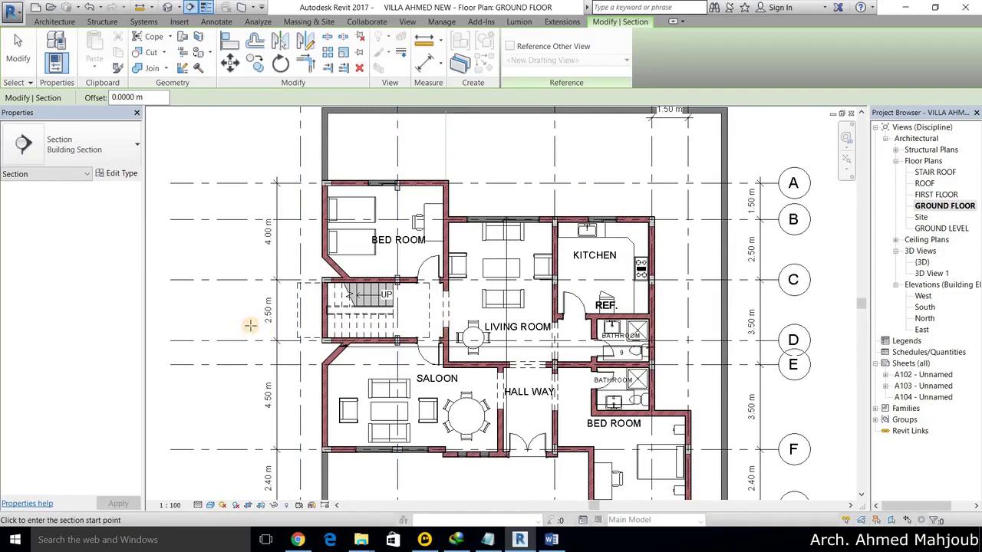
left_click(234, 324)
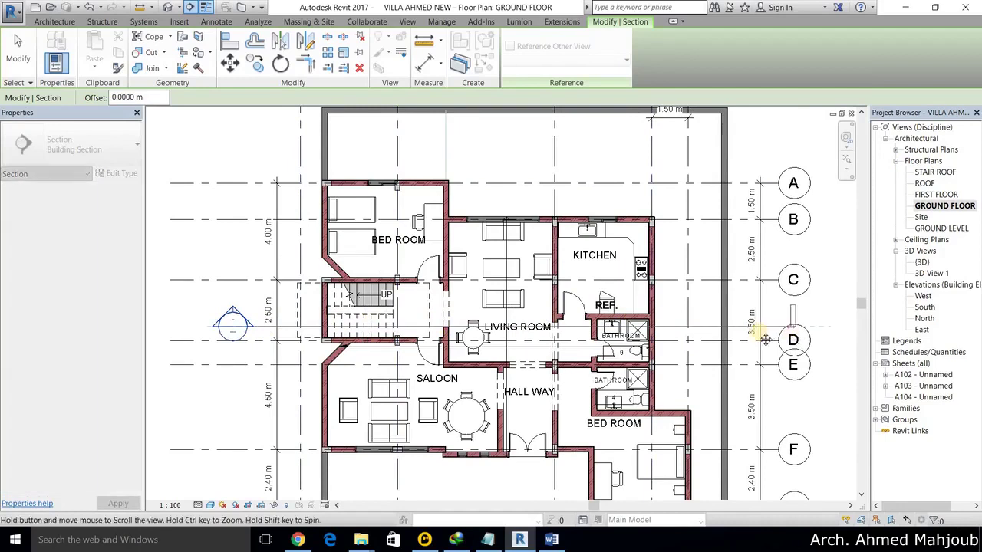
middle_click_drag(827, 330, 794, 329)
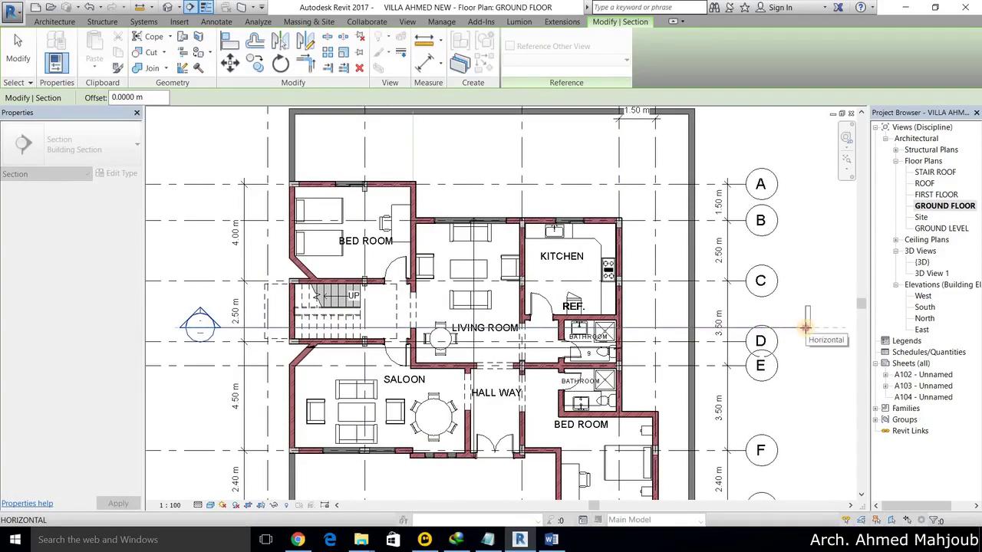
key("Escape")
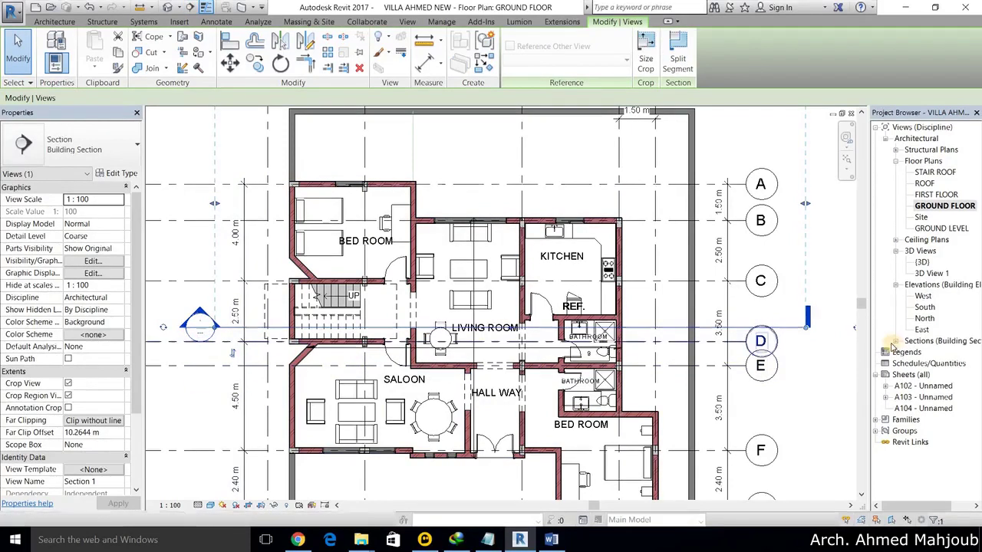
Step: Deselect the new section and open its Section 1 view from the section head
middle_click_drag(565, 329, 377, 339)
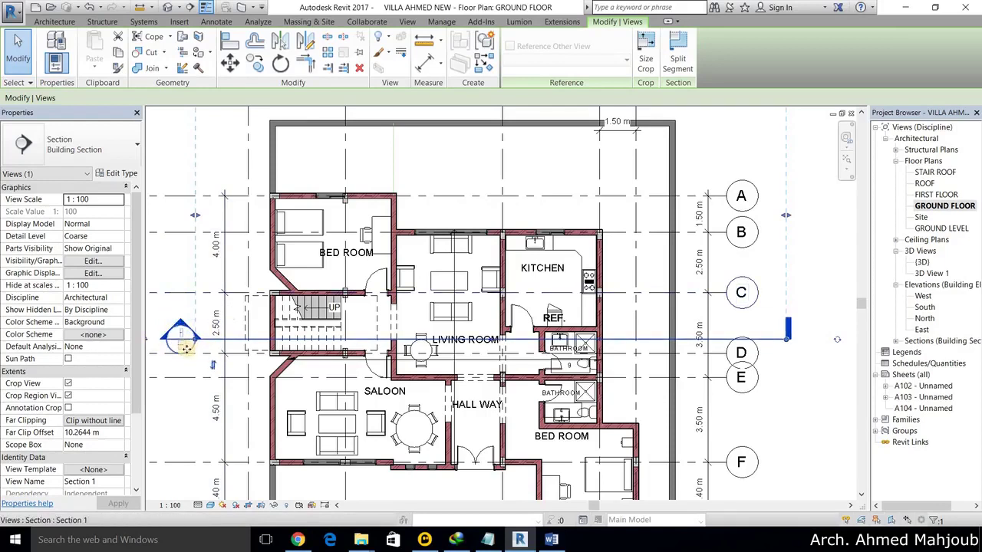
left_click(172, 261)
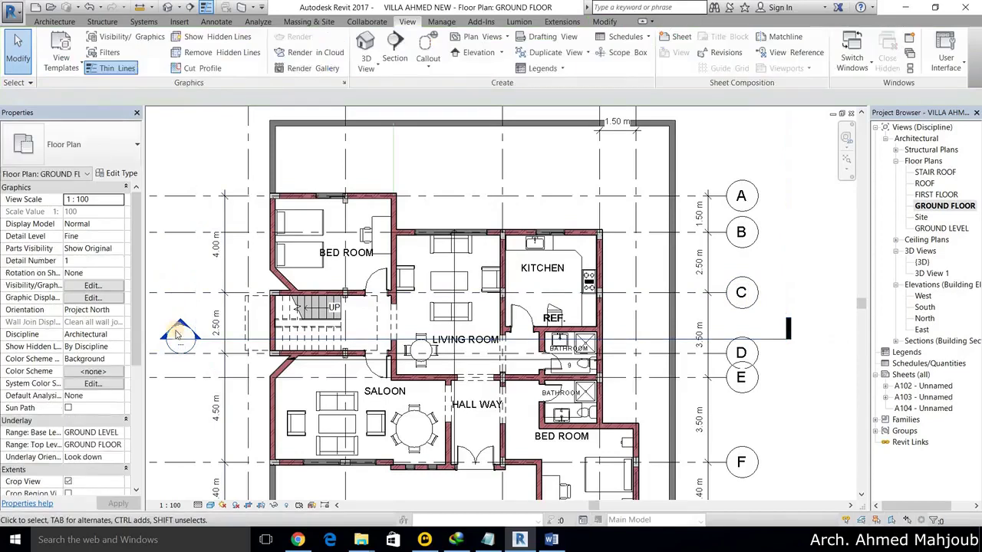
double_click(181, 340)
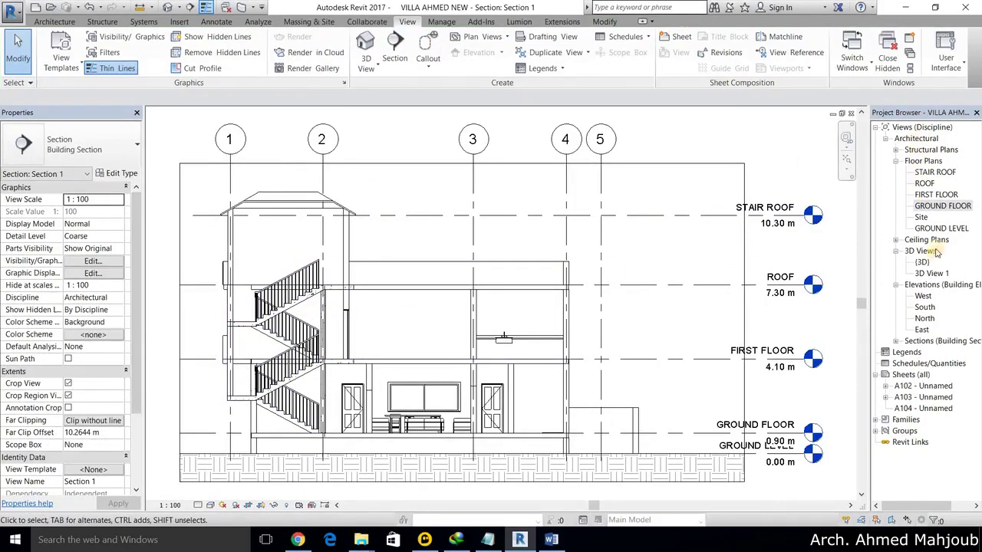
Step: Select Section 1 under Sections, then return to the GROUND FLOOR plan zoomed out
left_click(896, 341)
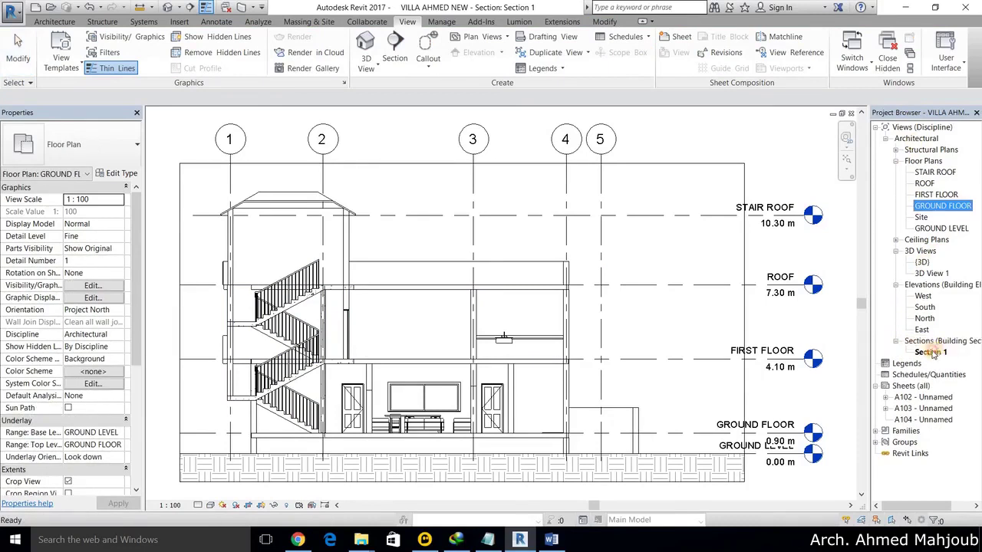
left_click(931, 352)
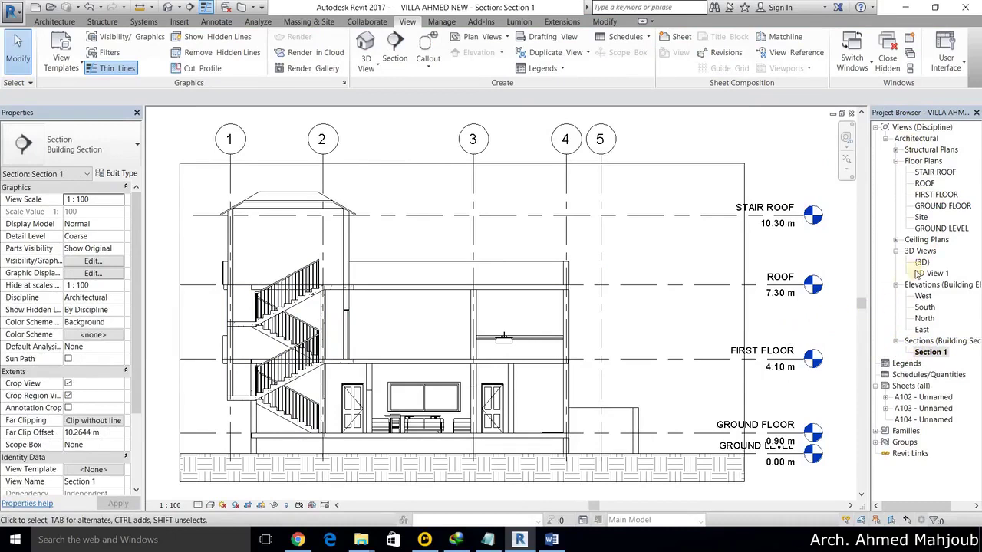
double_click(942, 206)
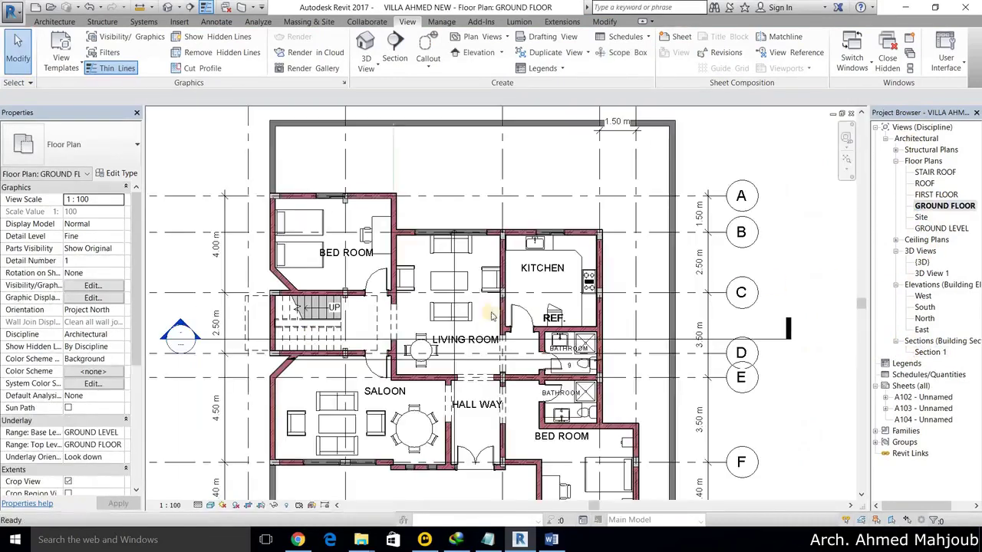
scroll(322, 345, "down", 2)
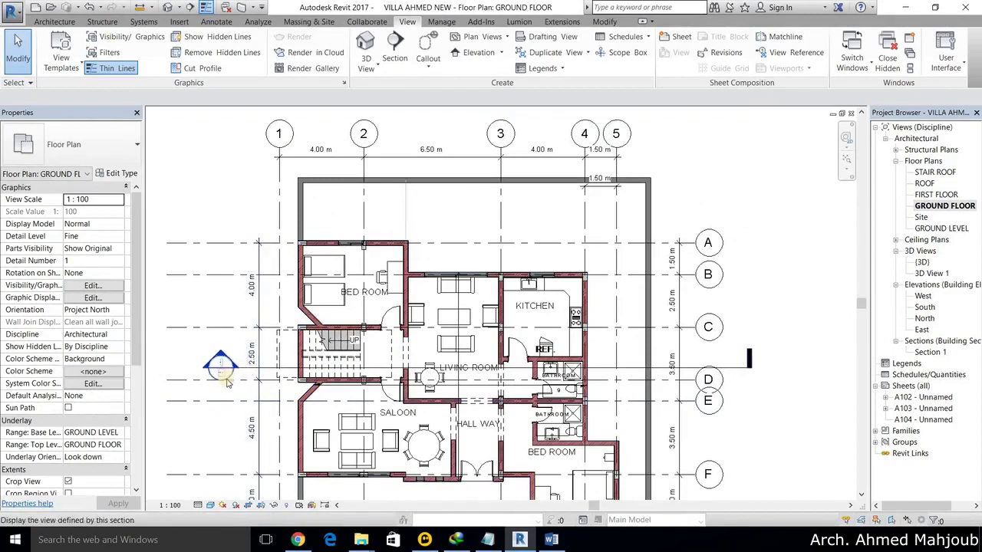
Step: Select the Section 1 line and add a section head at its right end
middle_click_drag(234, 407, 222, 429)
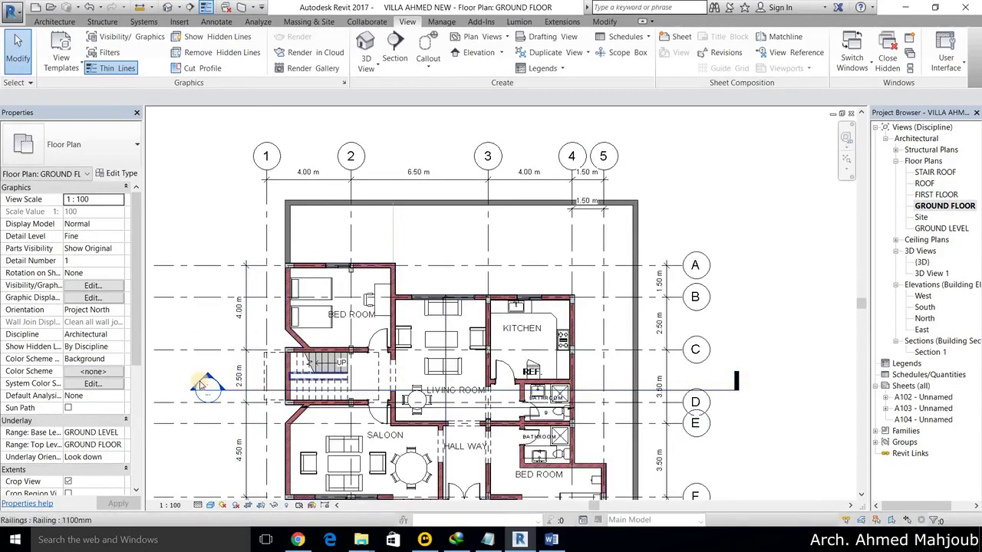
left_click(716, 394)
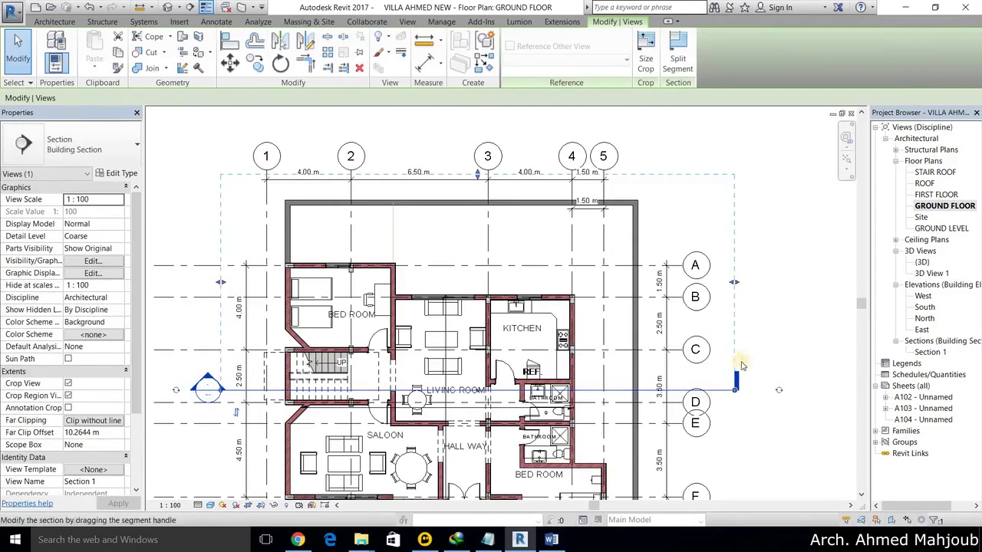
left_click(769, 396)
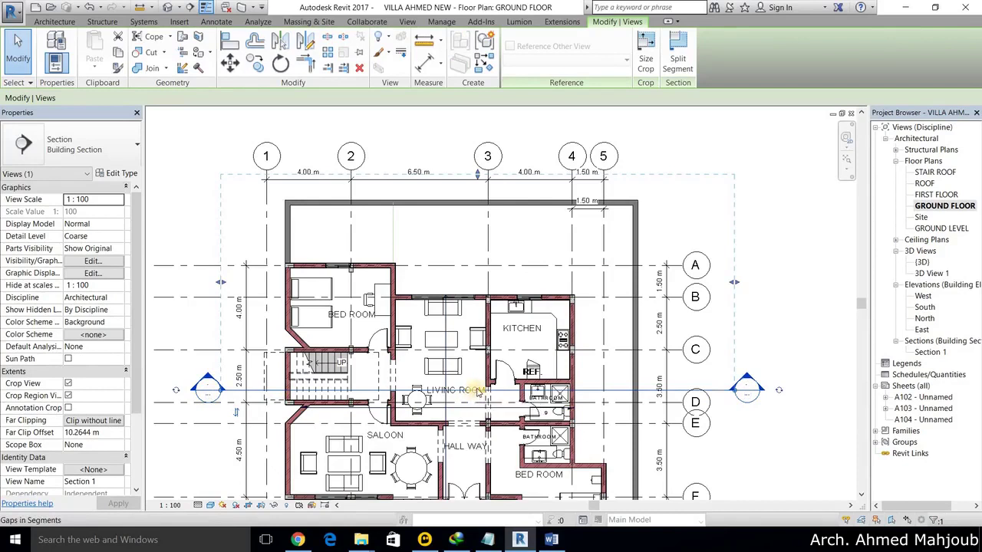
Step: Zoom the plan so the whole section line and grid bubbles are visible
scroll(481, 394, "up", 1)
scroll(480, 395, "up", 4)
scroll(475, 399, "up", 3)
scroll(475, 394, "up", 4)
scroll(482, 385, "up", 4)
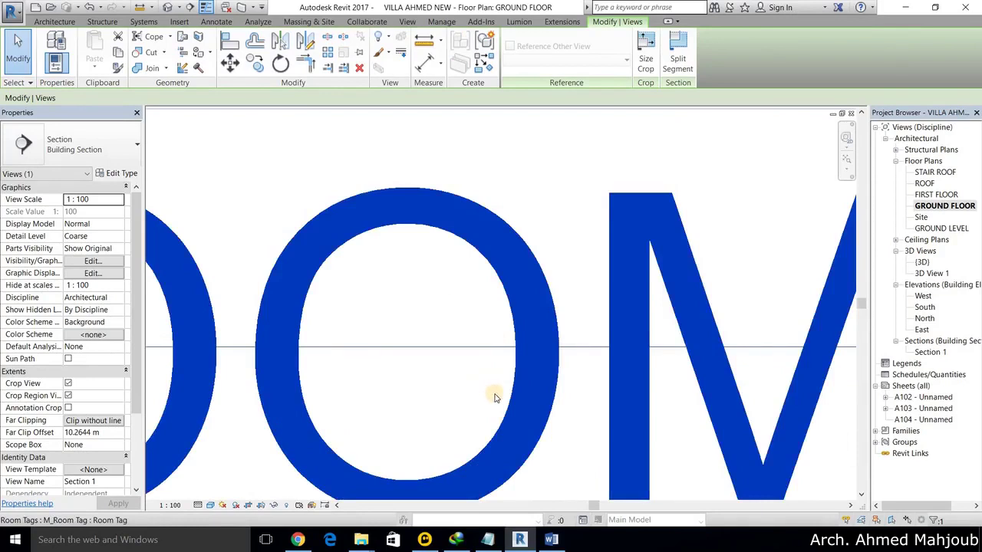
scroll(494, 396, "down", 5)
scroll(498, 395, "up", 1)
scroll(503, 393, "up", 3)
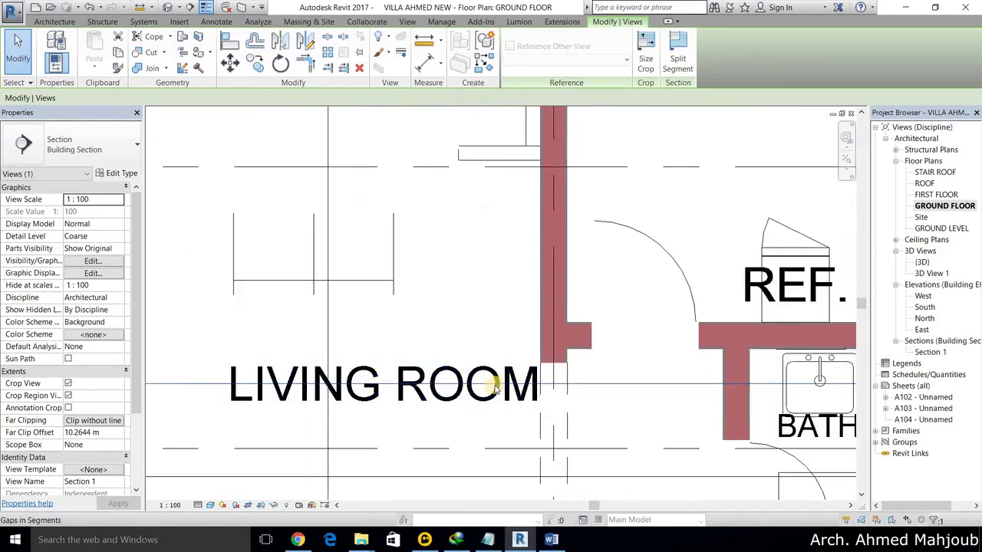
scroll(506, 390, "up", 2)
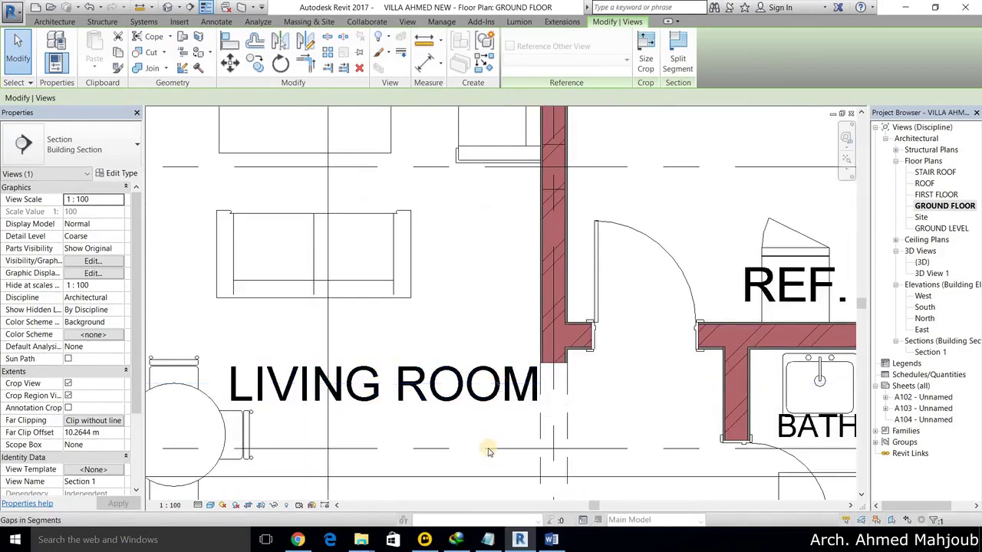
scroll(486, 449, "down", 3)
scroll(485, 444, "down", 3)
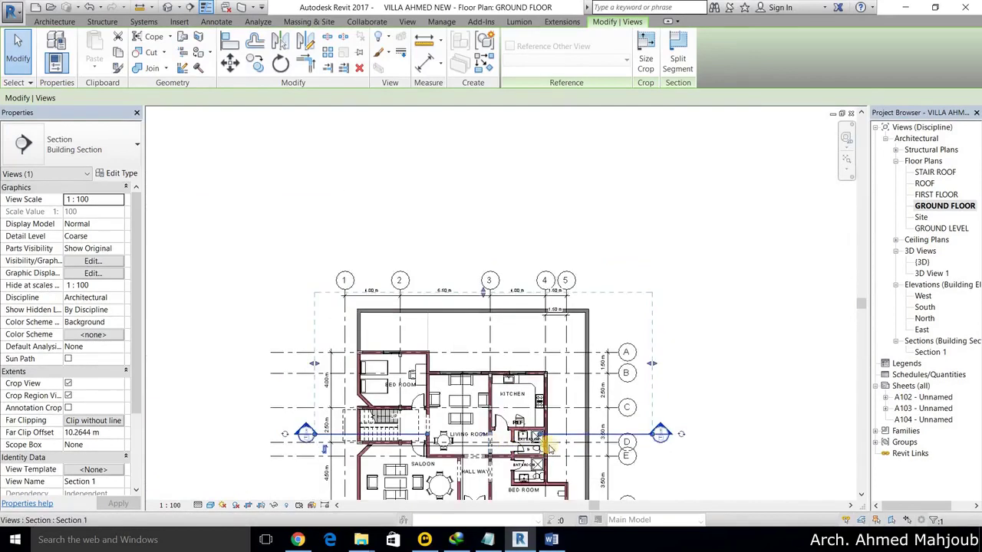
scroll(568, 437, "up", 1)
Step: Split the section line and offset its left segment to pass through the stair
left_click_drag(573, 437, 380, 437)
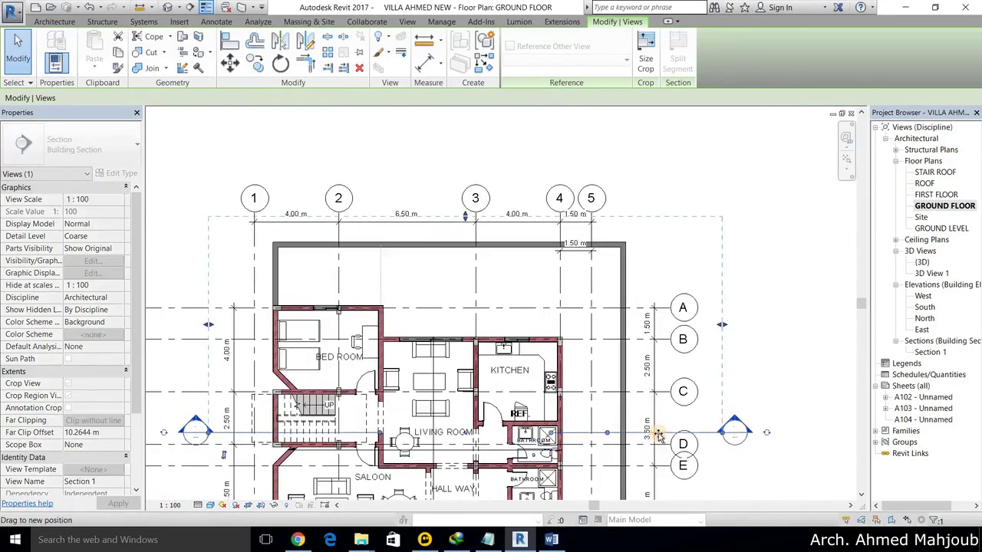
left_click(380, 437)
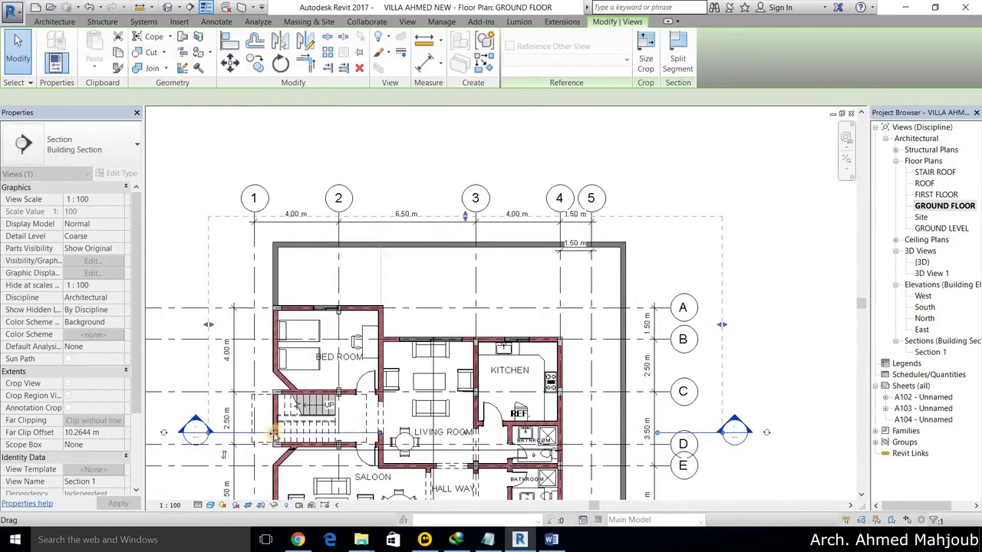
left_click_drag(621, 395, 623, 396)
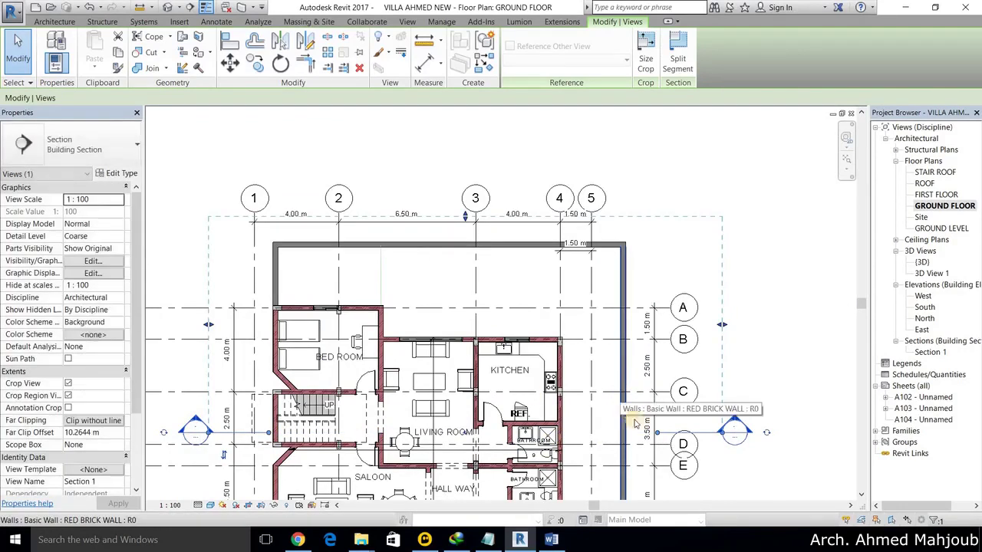
left_click_drag(658, 437, 657, 432)
left_click_drag(438, 442, 319, 439)
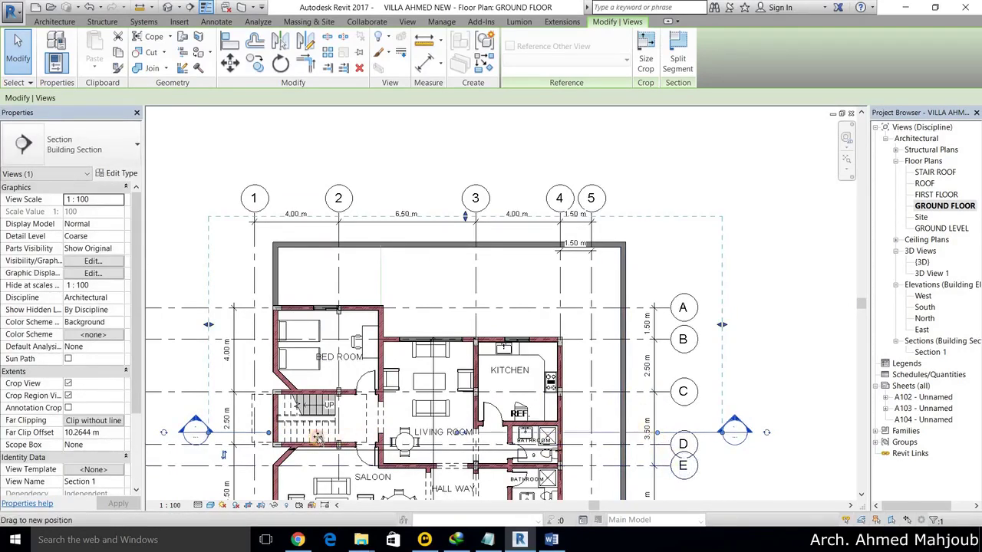
left_click(267, 437)
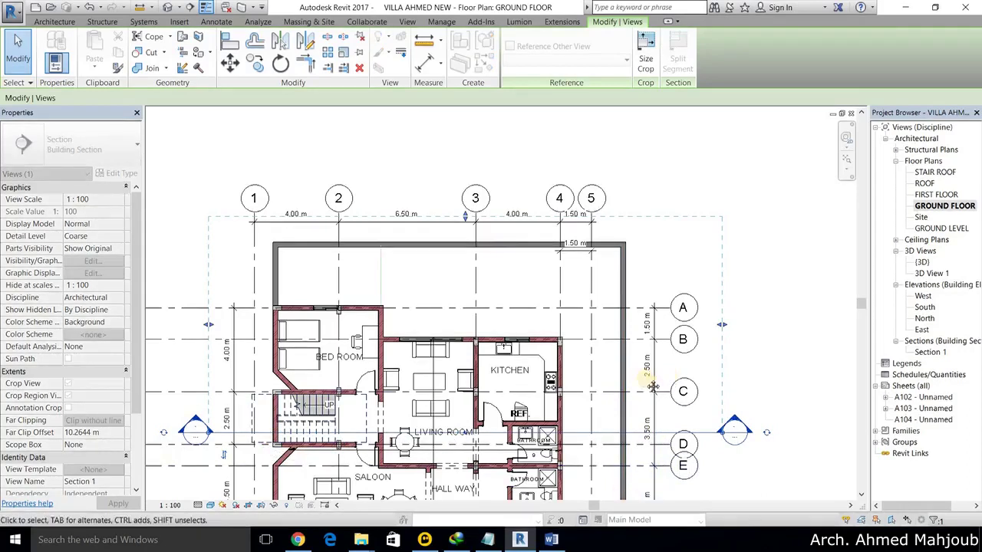
Step: Flip Section 1 to look the other way
scroll(652, 387, "down", 2)
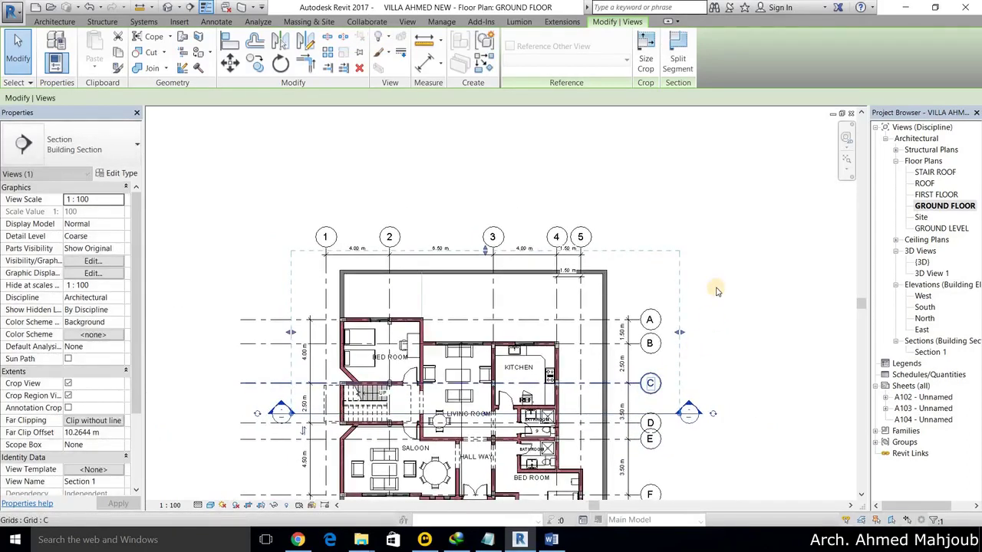
scroll(665, 393, "up", 2)
scroll(665, 392, "down", 2)
middle_click_drag(257, 418, 249, 395)
scroll(247, 395, "up", 1)
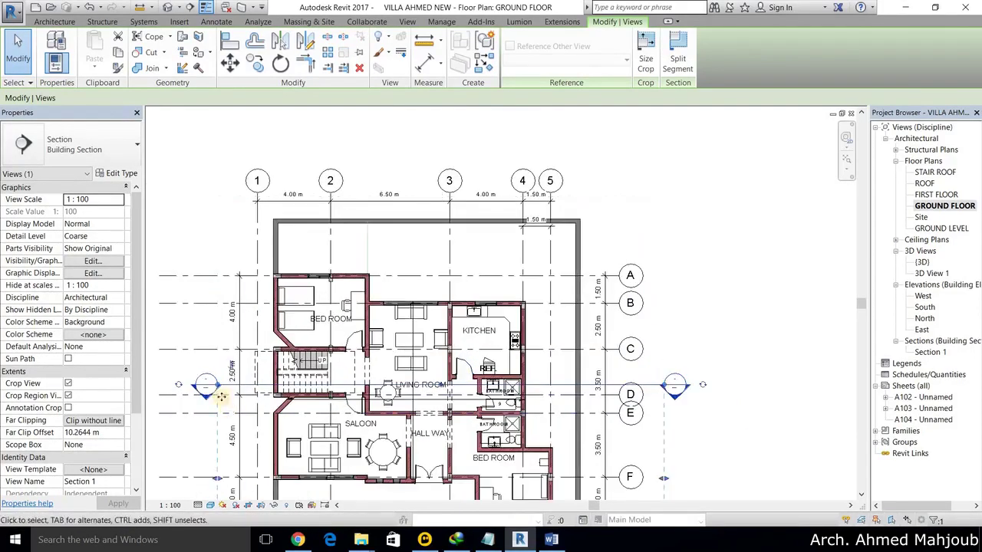
left_click(270, 406)
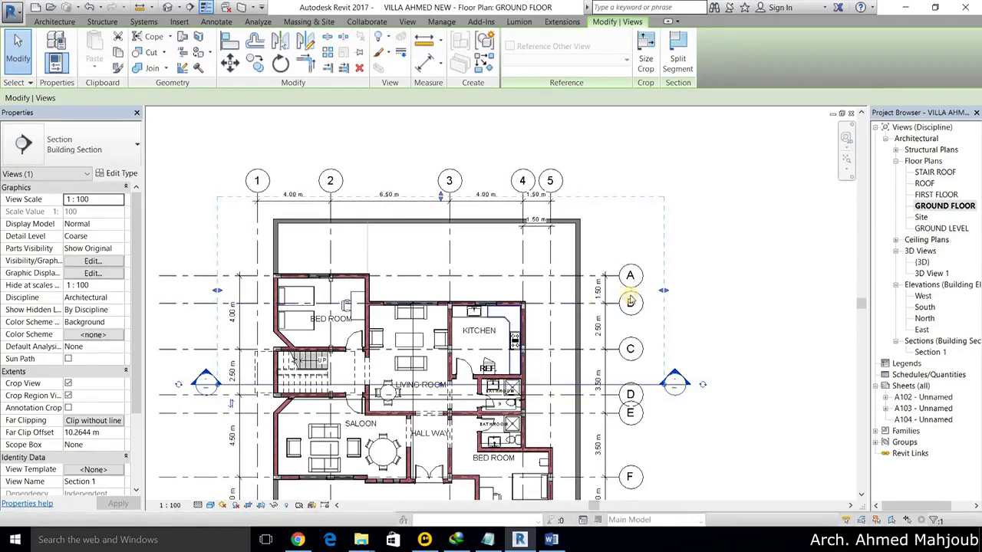
Step: Pull Section 1's right crop edge in to the stair bay, check the view, and return to GROUND FLOOR
left_click_drag(663, 290, 418, 311)
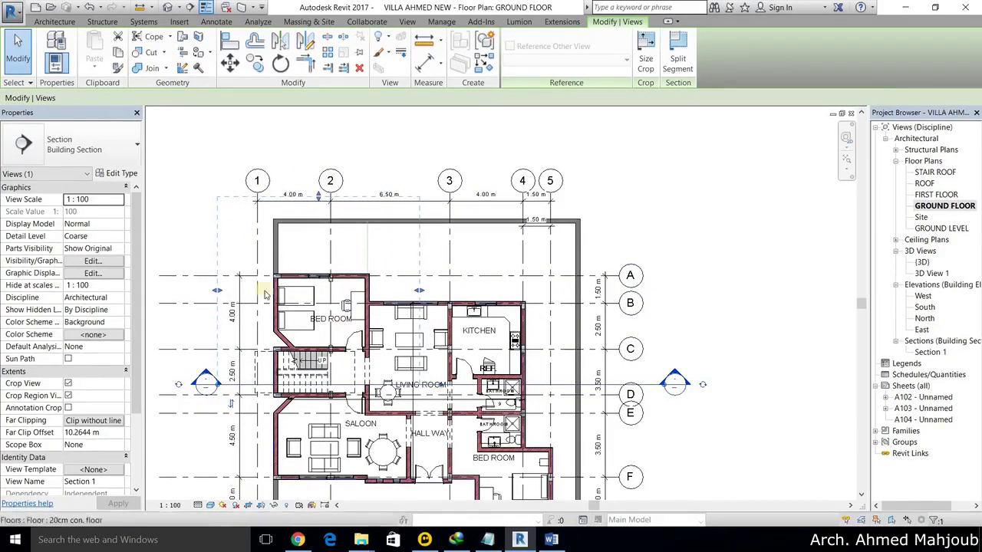
double_click(930, 352)
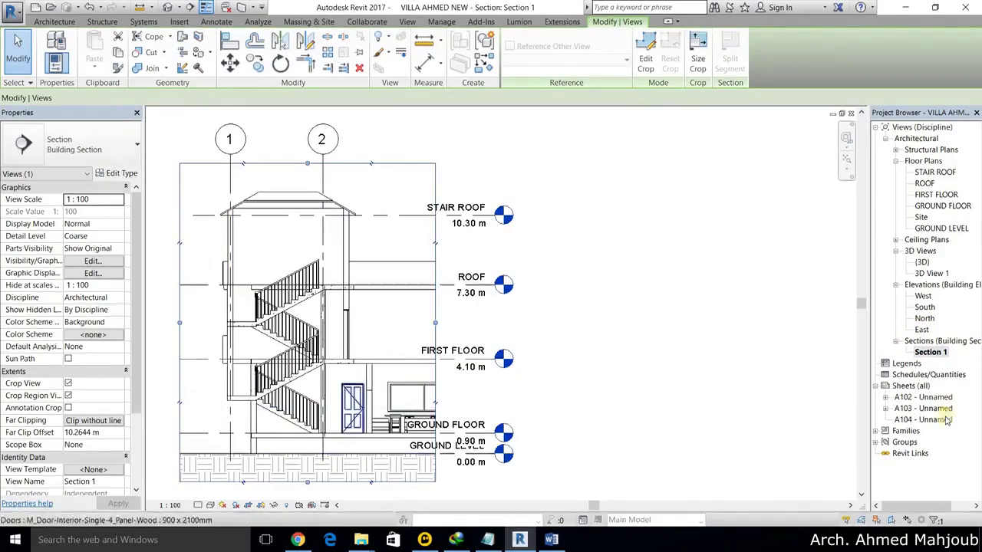
double_click(948, 209)
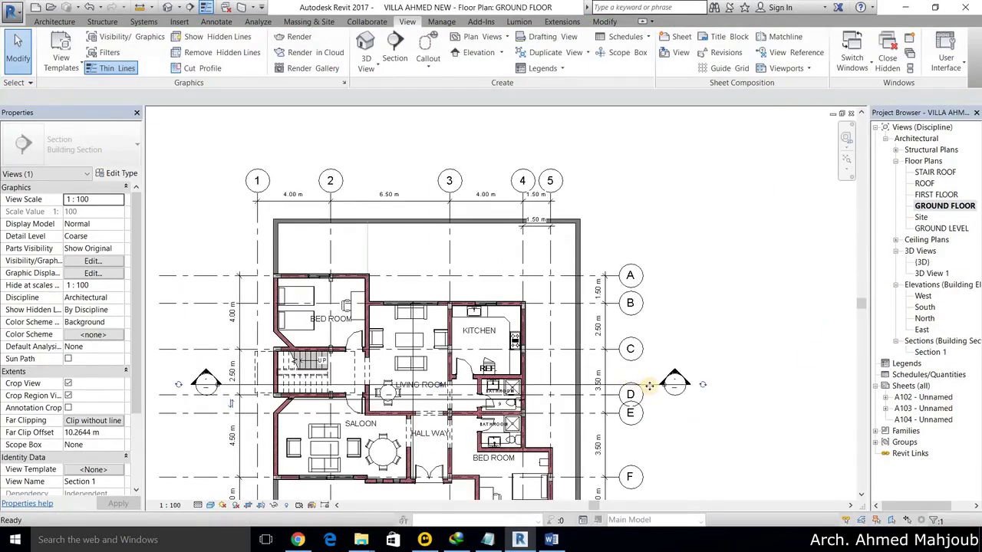
Step: Stretch Section 1's width back out across grids 1 to 5 and review the view
left_click(630, 382)
left_click_drag(418, 291, 551, 291)
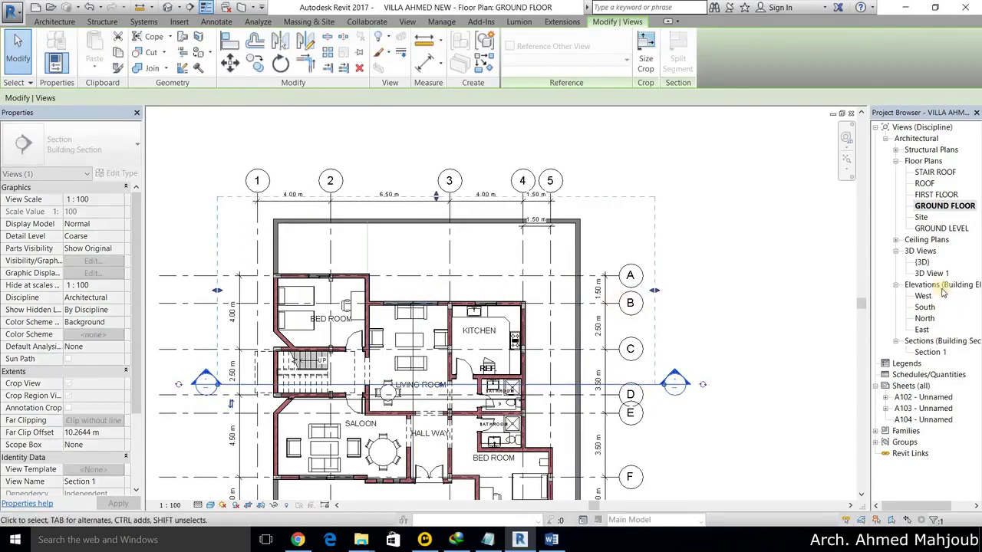
double_click(928, 352)
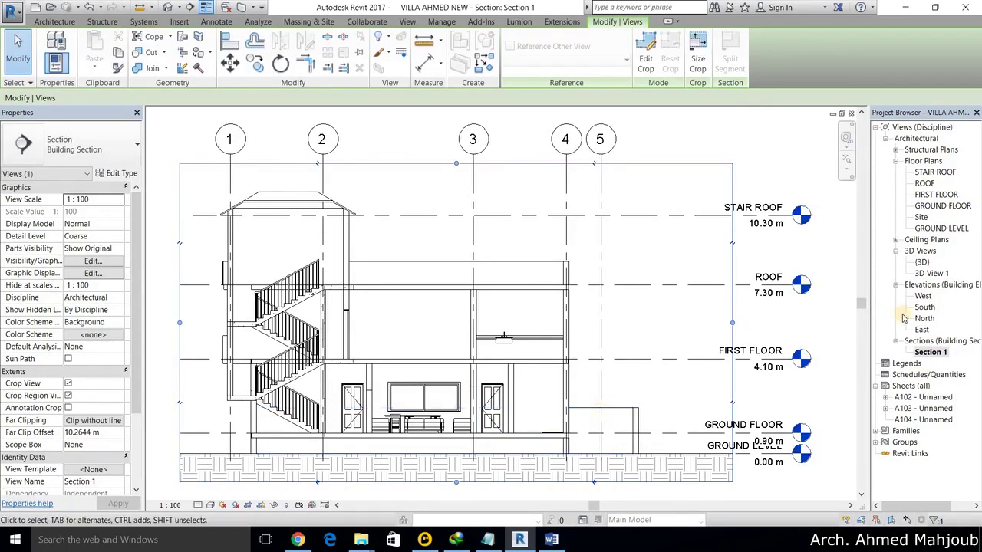
left_click(935, 195)
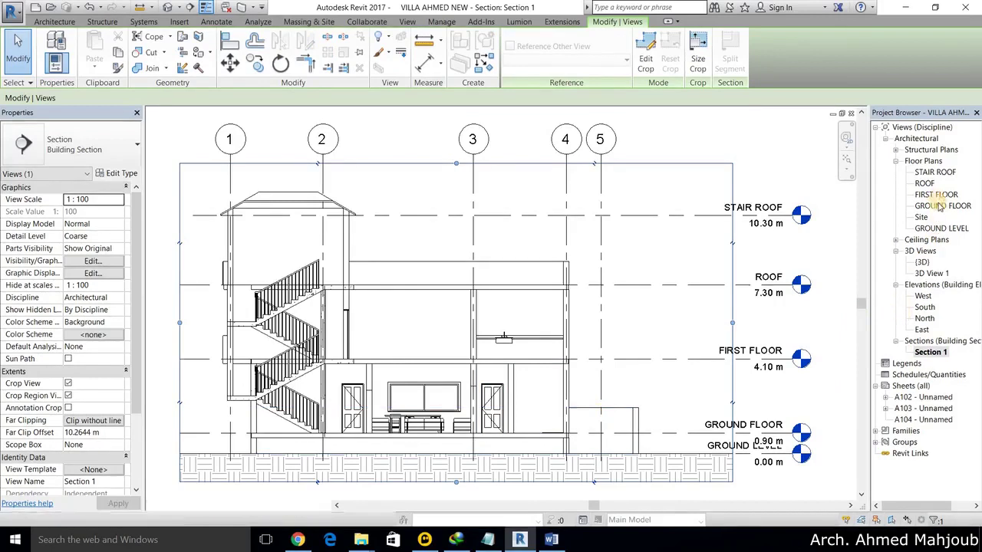
double_click(942, 205)
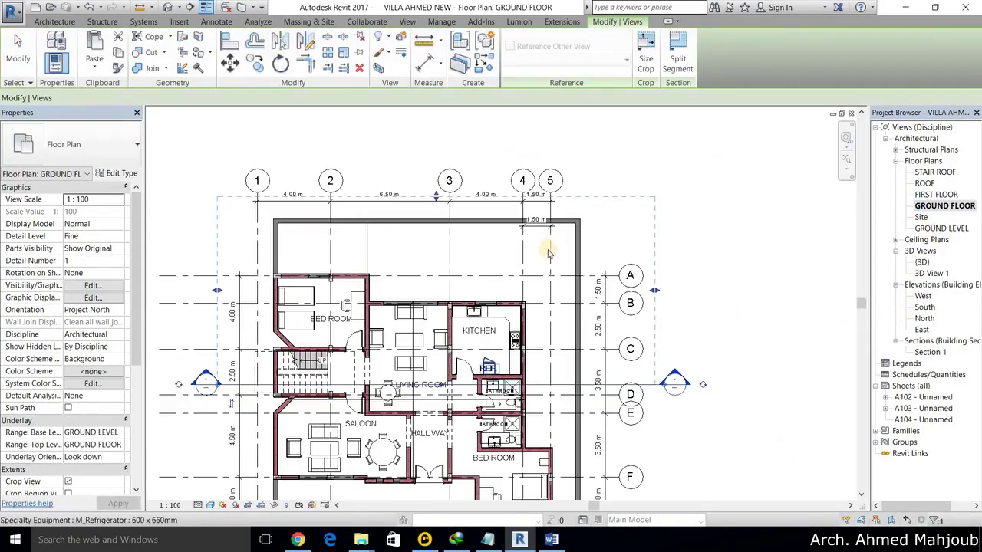
Step: Adjust Section 1's far clip depth, trying 7.5285 m, then setting 11.1857 m
left_click(547, 219)
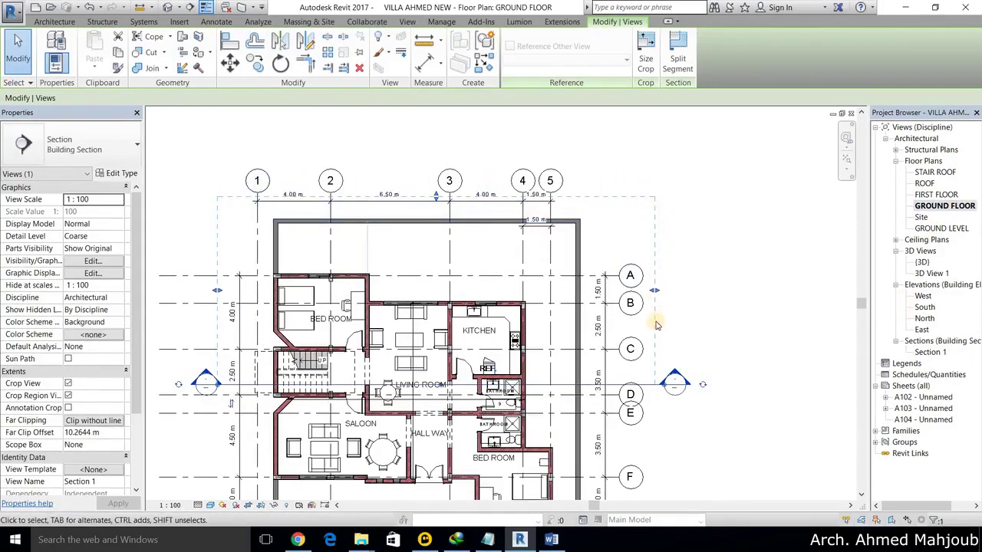
mouse_move(436, 196)
left_mouse_down()
mouse_move(434, 251)
mouse_move(447, 274)
left_mouse_up()
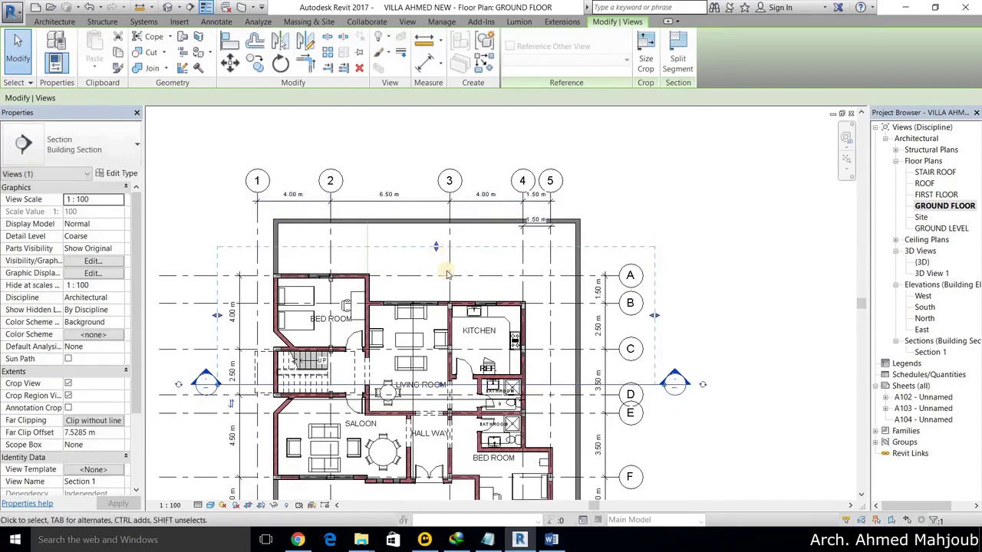
double_click(930, 352)
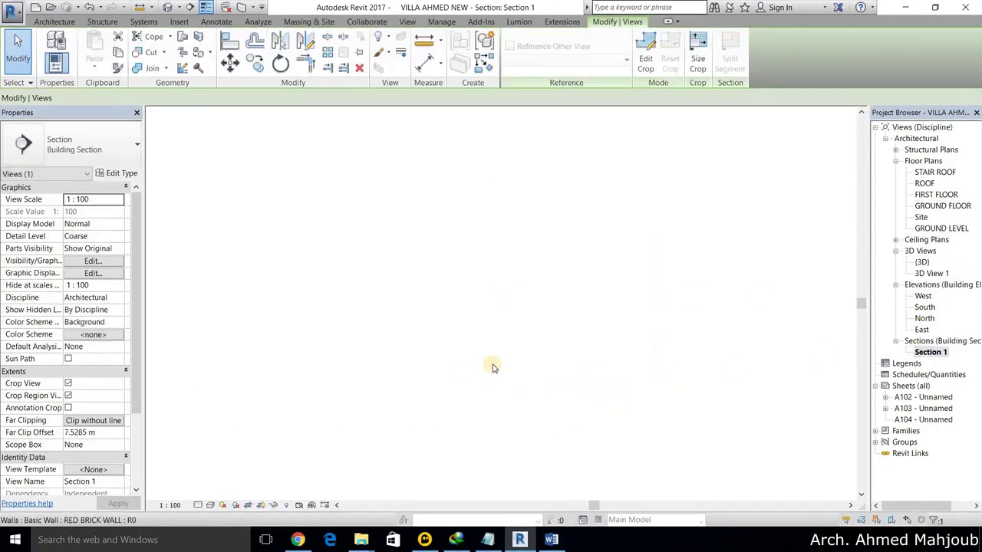
double_click(943, 205)
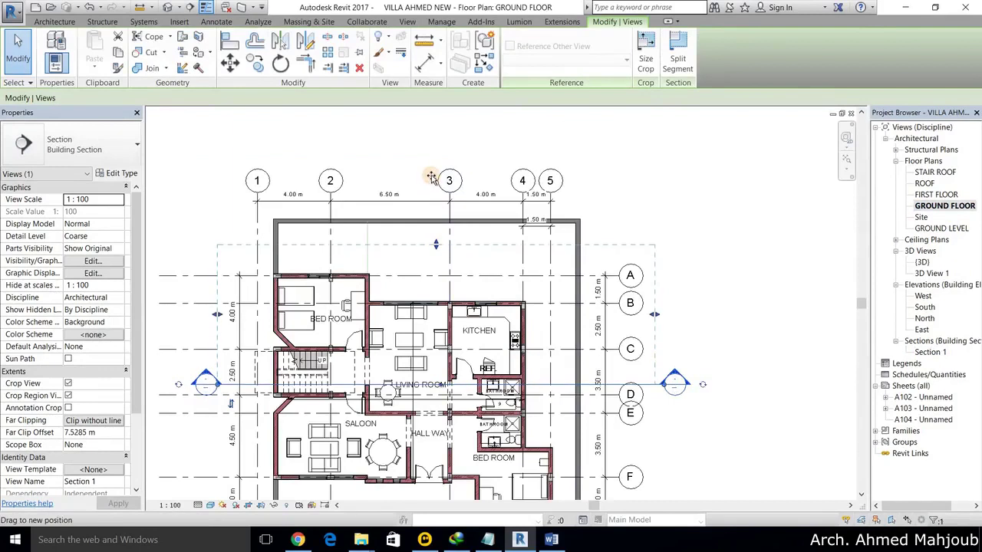
left_click_drag(433, 183, 560, 111)
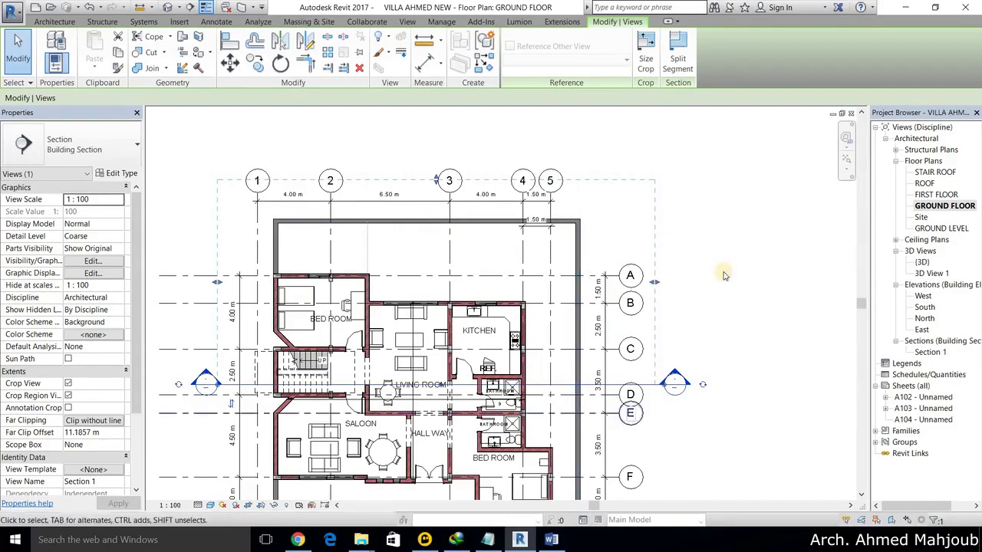
Step: Reopen Section 1, turn Show Crop Region back on, and select the crop boundary
double_click(928, 353)
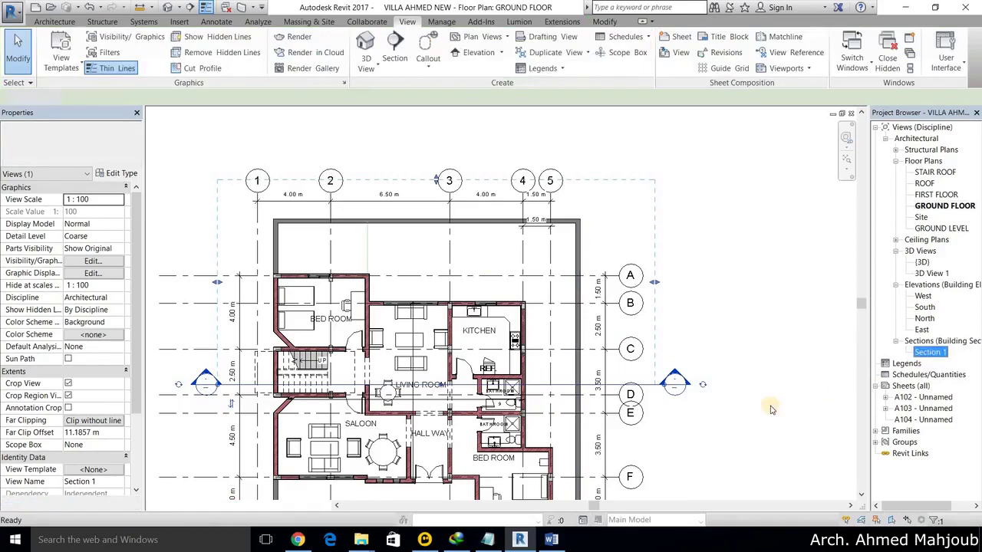
left_click(640, 193)
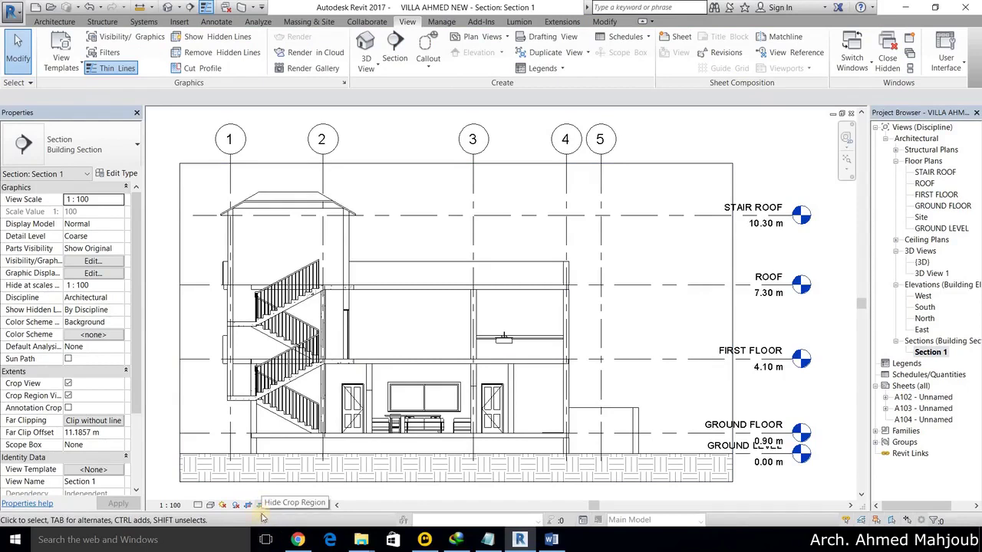
left_click(262, 506)
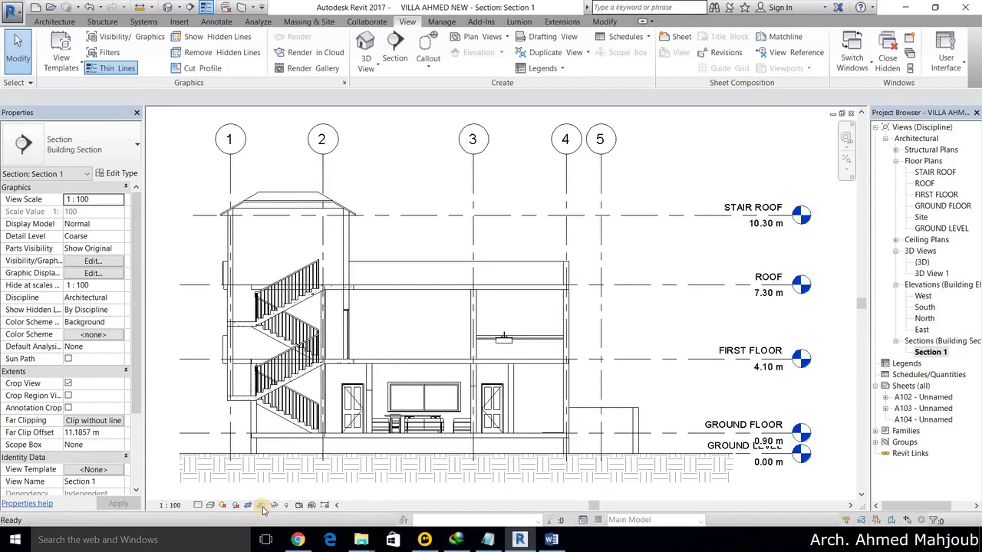
left_click(261, 506)
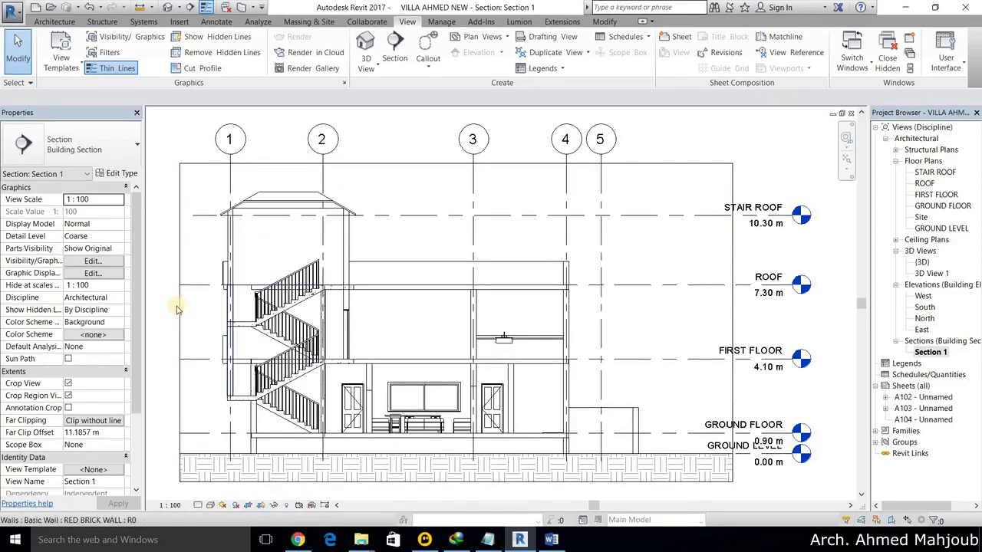
left_click(334, 268)
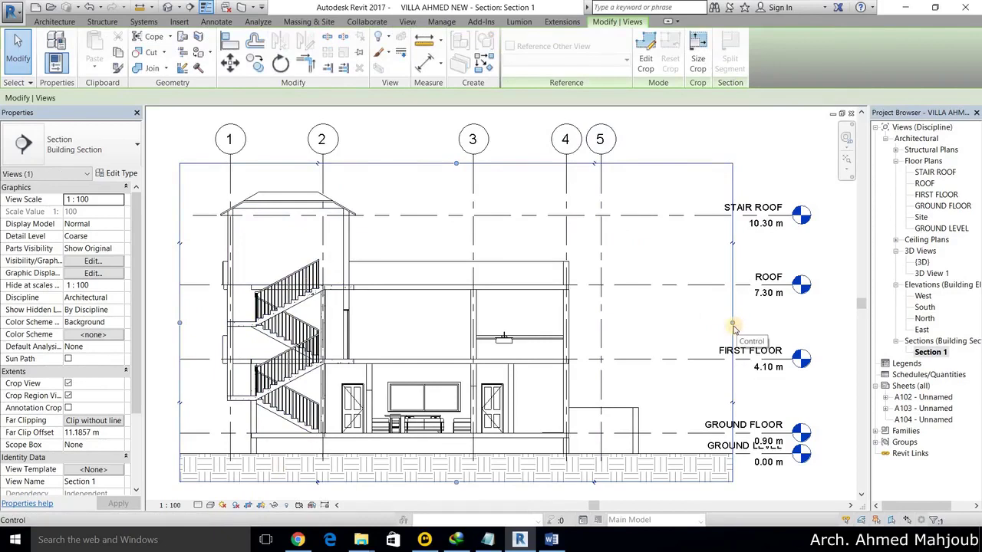
Step: Resize Section 1's crop boundary, pulling the right edge inward and lowering the top edge
mouse_move(623, 326)
left_mouse_down()
mouse_move(473, 325)
mouse_move(579, 381)
left_mouse_up()
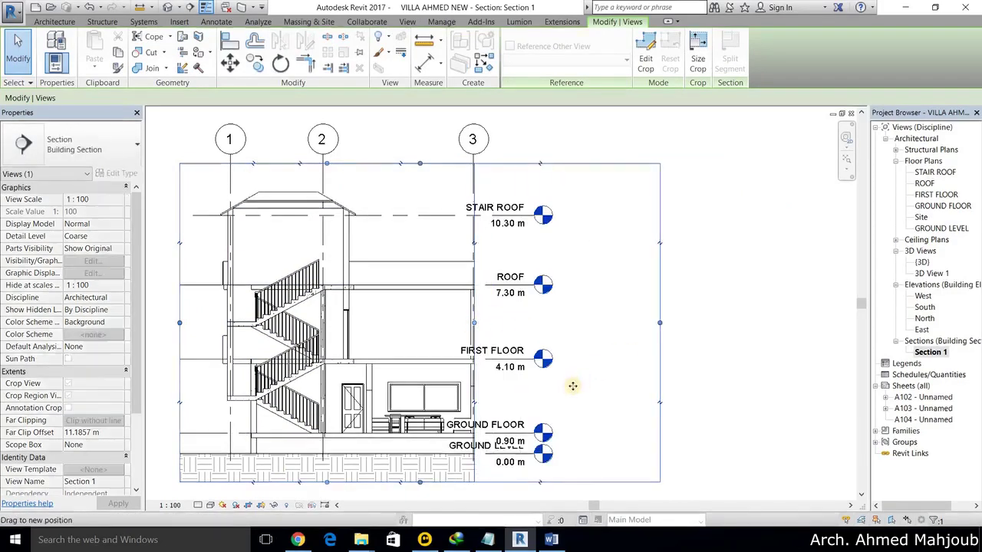
mouse_move(419, 164)
left_mouse_down()
mouse_move(421, 343)
mouse_move(420, 142)
left_mouse_up()
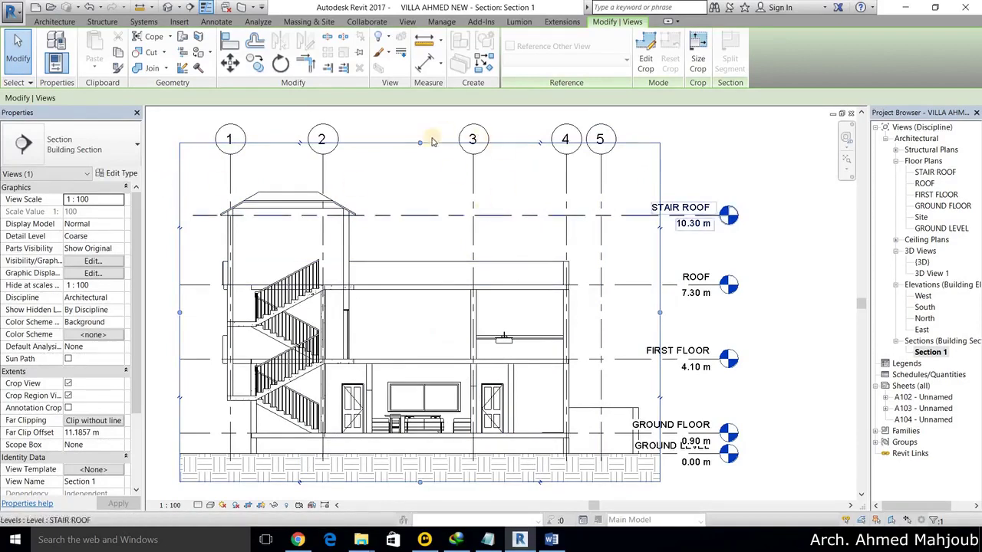
left_click_drag(517, 309, 686, 270)
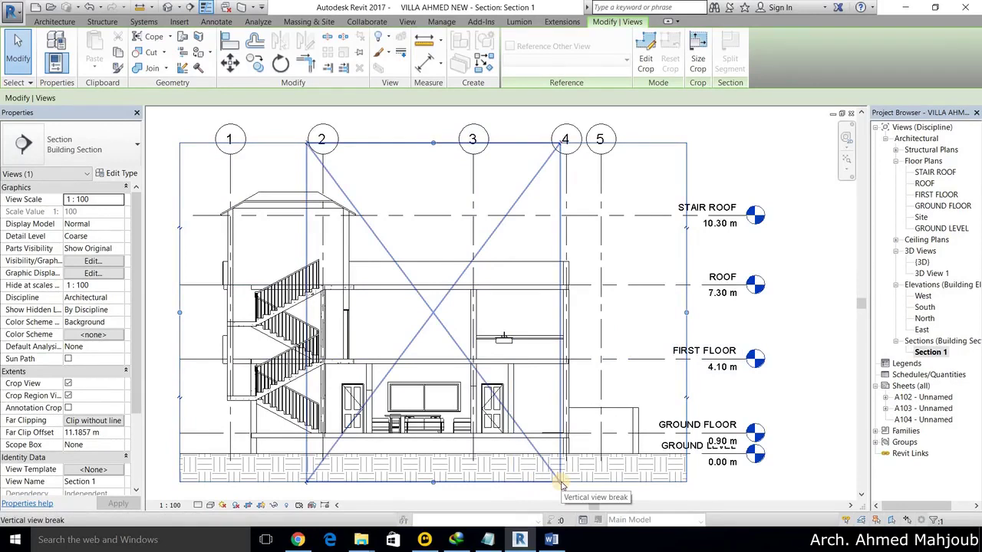
Step: Add a vertical view break, rejoin the regions into one crop, then open GROUND LEVEL plan
left_click(539, 440)
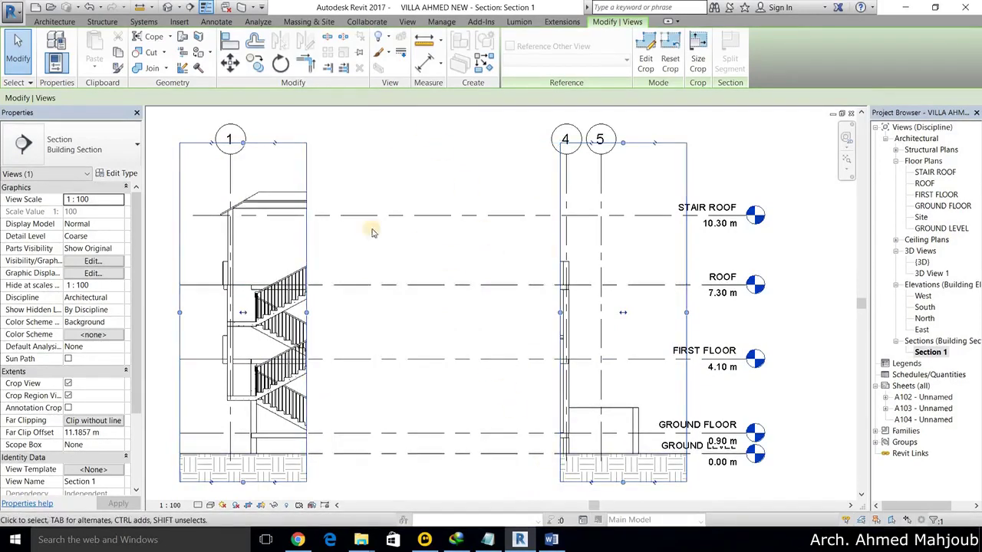
mouse_move(307, 315)
left_mouse_down()
mouse_move(536, 326)
mouse_move(563, 313)
left_mouse_up()
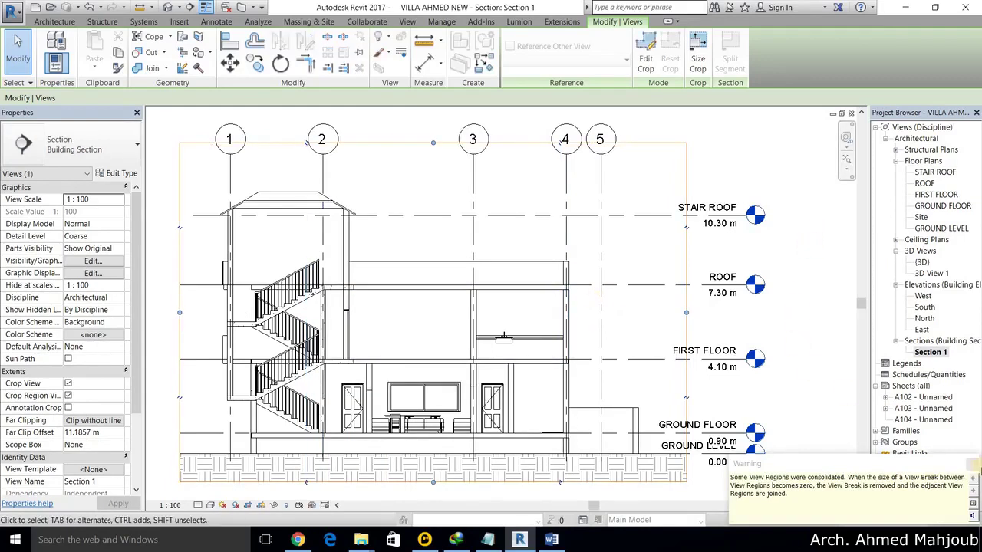
left_click(975, 464)
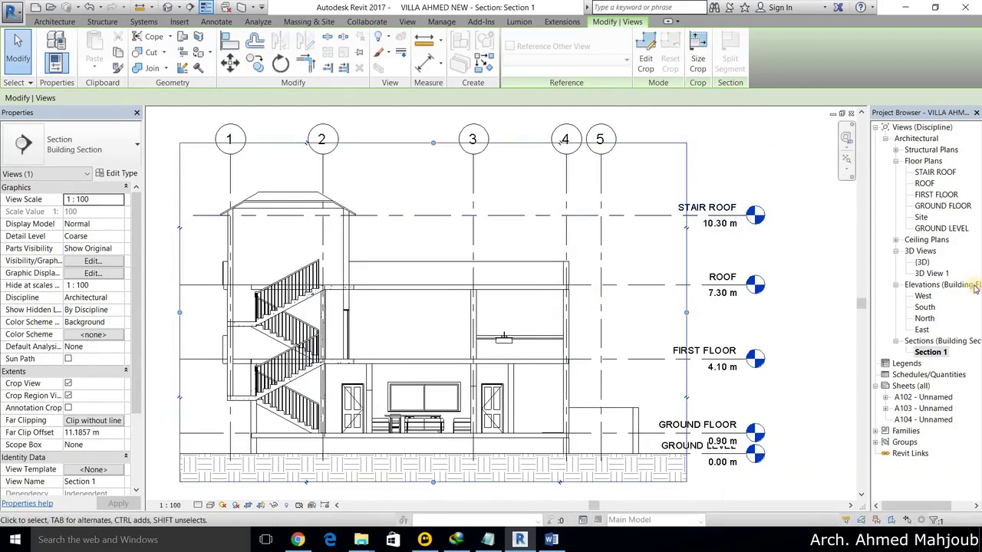
double_click(939, 228)
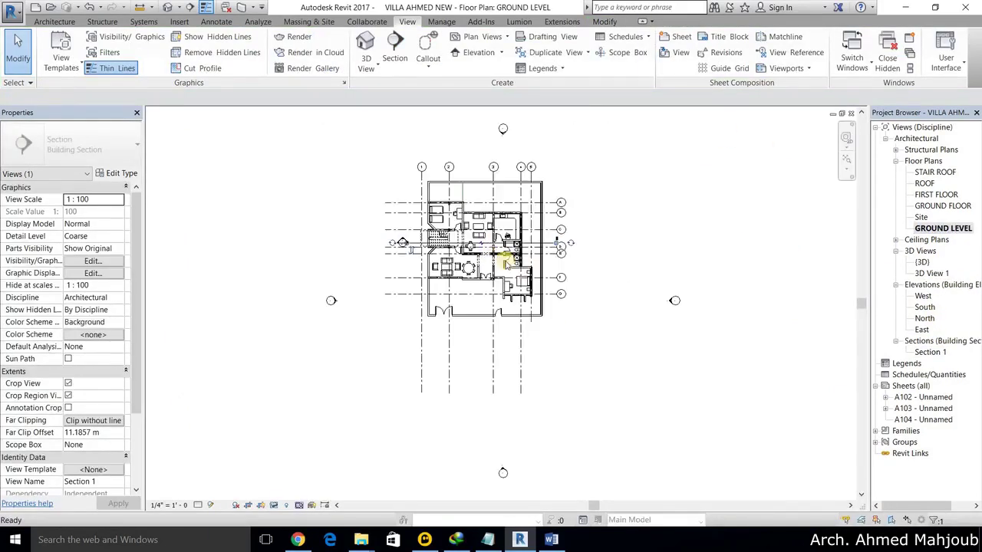
Step: Split Section 1's cut line on the plan into an offset jog, then reopen the Section 1 view
left_click(500, 201)
scroll(503, 244, "up", 2)
scroll(502, 244, "up", 2)
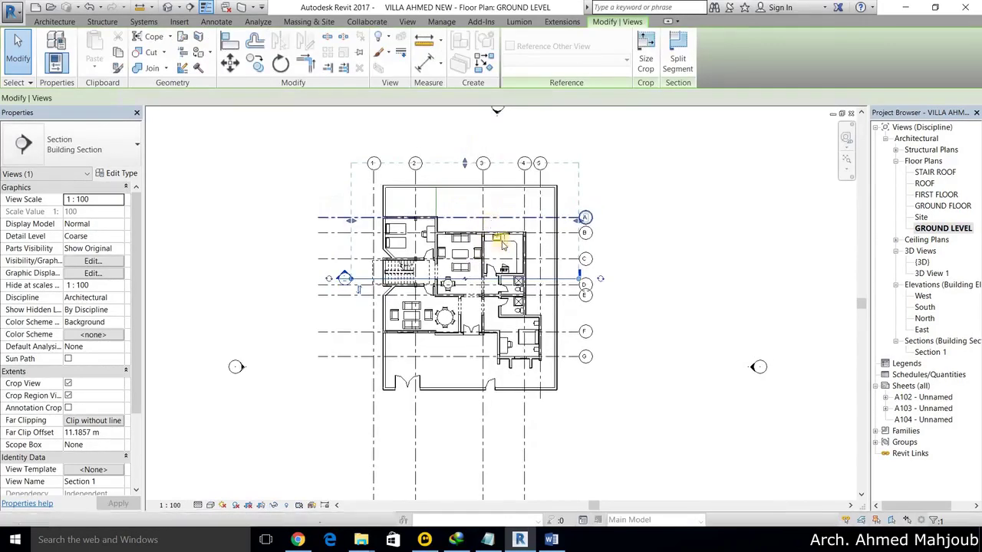
scroll(478, 282, "up", 1)
scroll(475, 286, "up", 1)
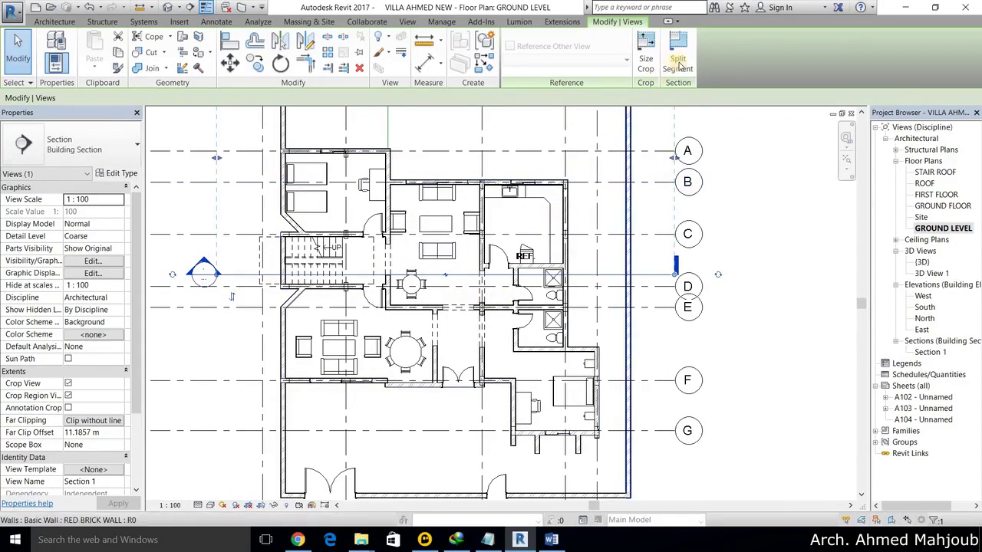
left_click(677, 58)
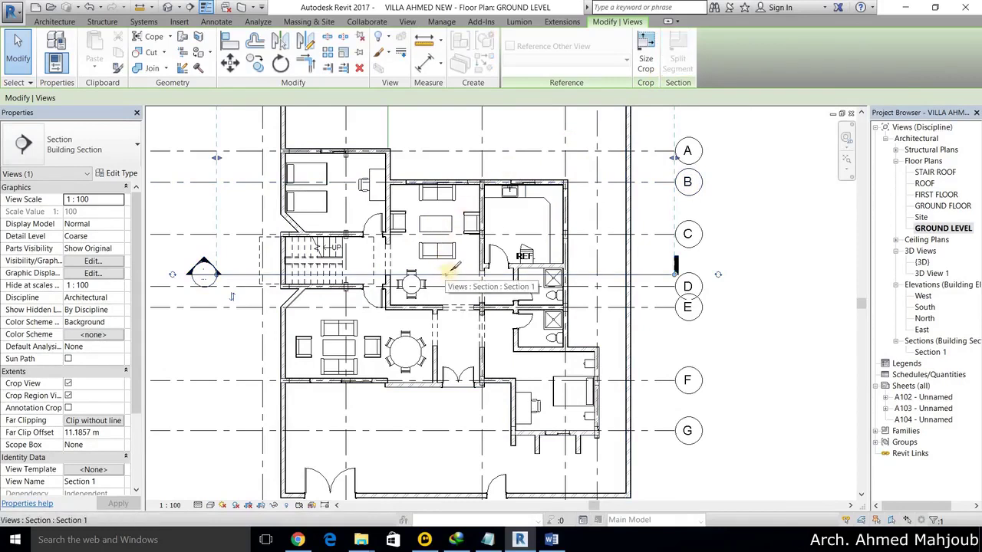
left_click(454, 274)
left_click(458, 273)
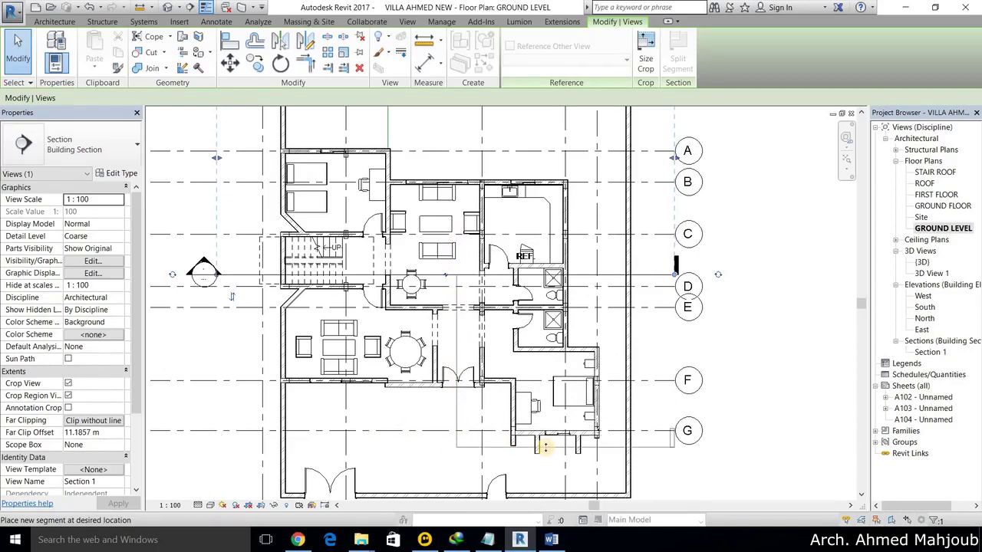
left_click(505, 452)
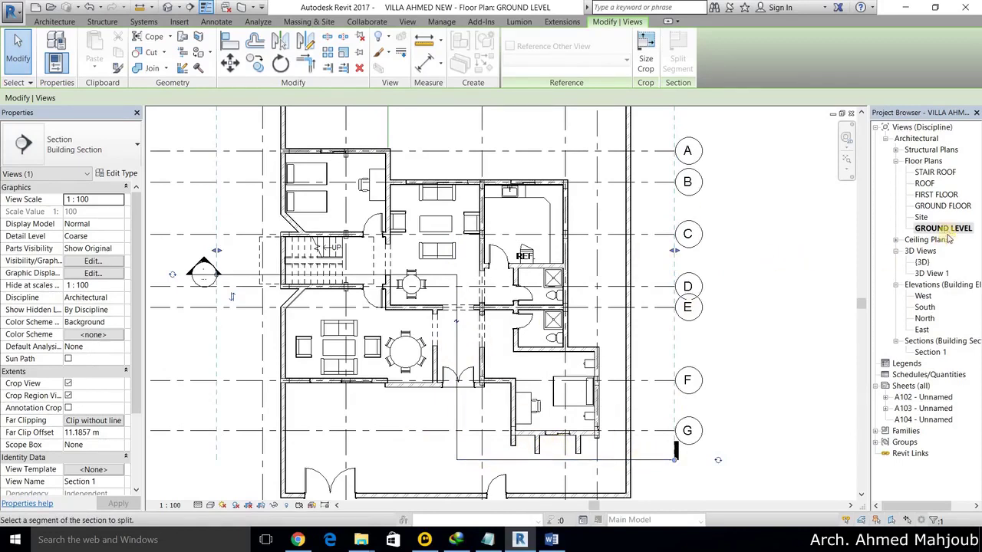
double_click(930, 351)
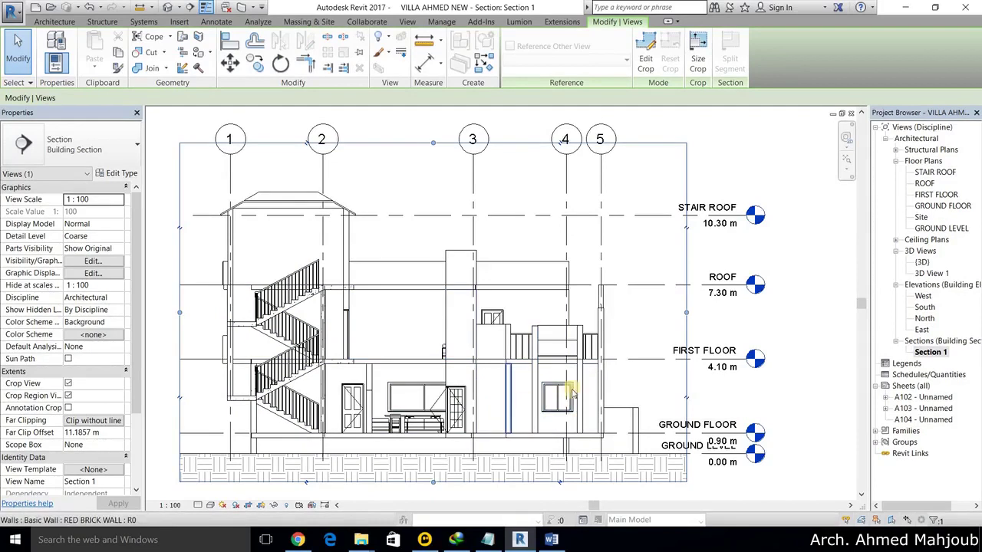
Step: On GROUND FLOOR, widen Section 1's crop leftward, move its first leg to the bedroom wall corner, and review its type properties
double_click(934, 207)
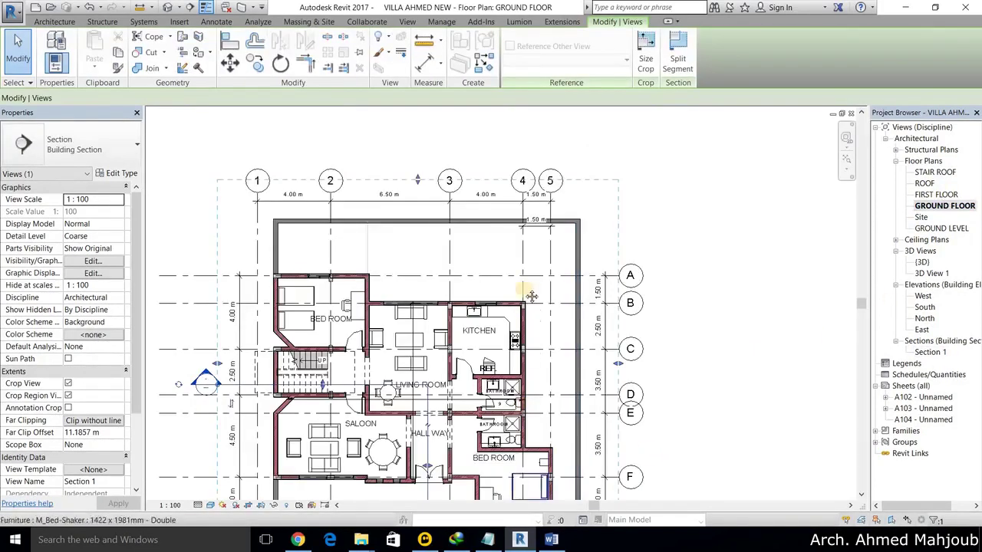
middle_click_drag(533, 309, 529, 154)
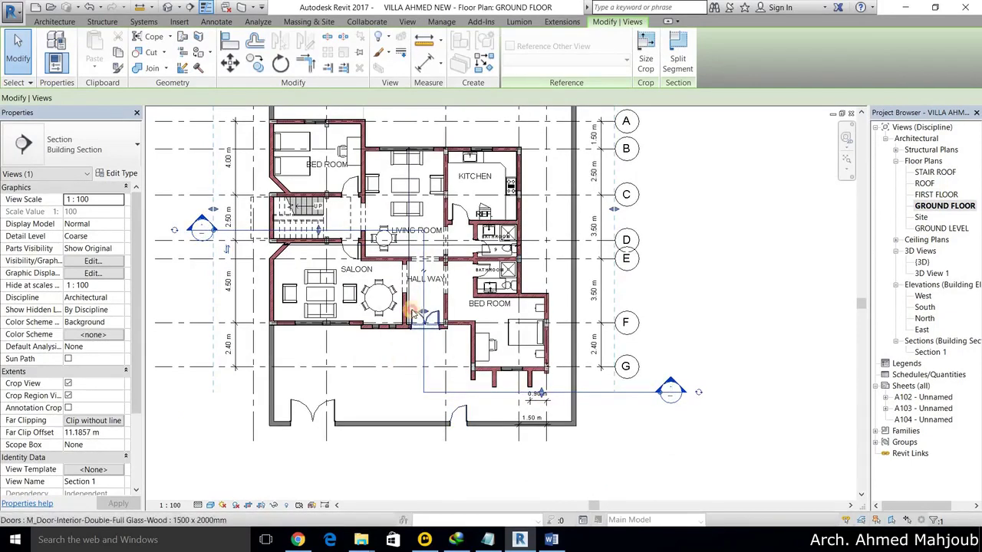
left_click_drag(422, 314, 364, 311)
left_click_drag(435, 311, 437, 311)
left_click_drag(543, 306, 544, 304)
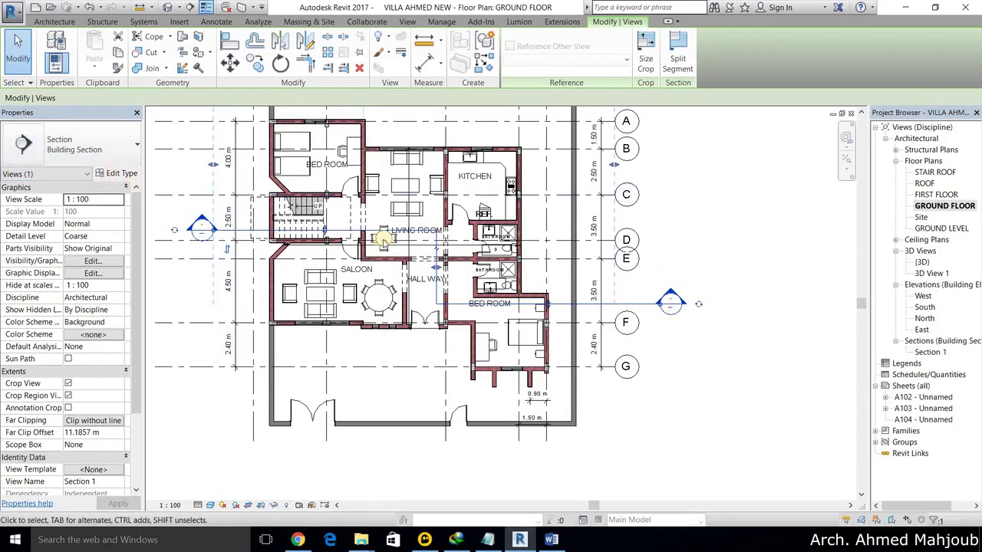
left_click(117, 173)
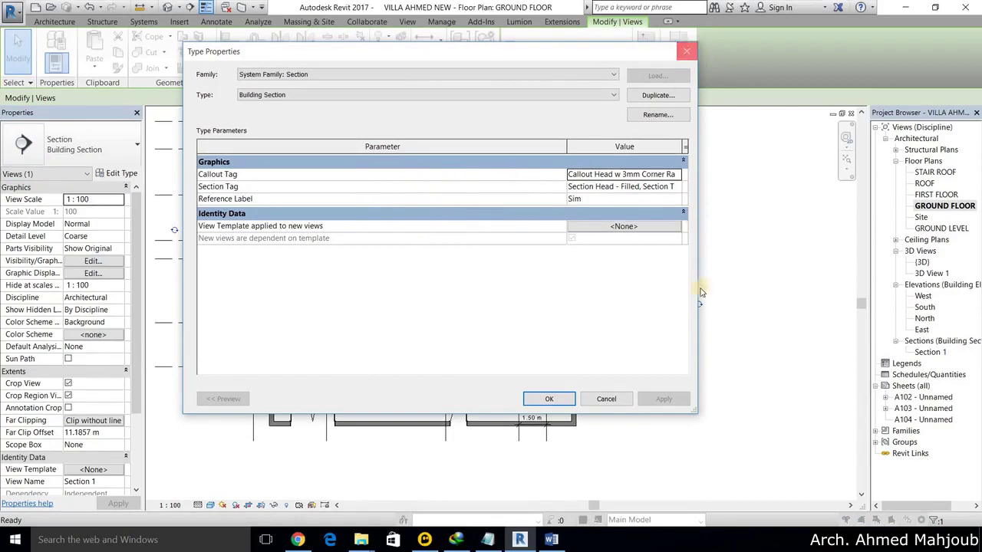
key("Escape")
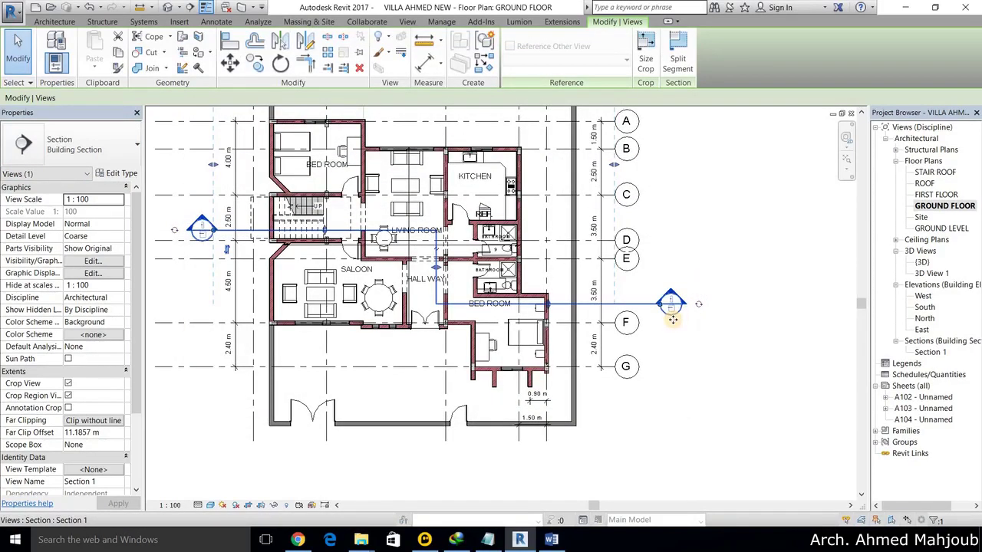